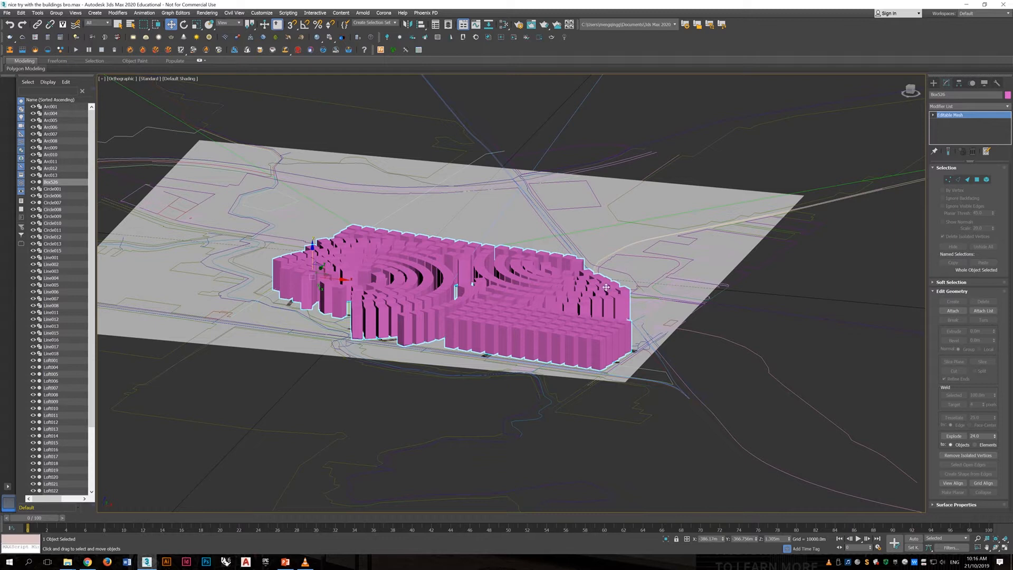
# - Create a point helper on the ground beside the buildings' end corner, displayed with center marker, cross and box
pyautogui.press('z')
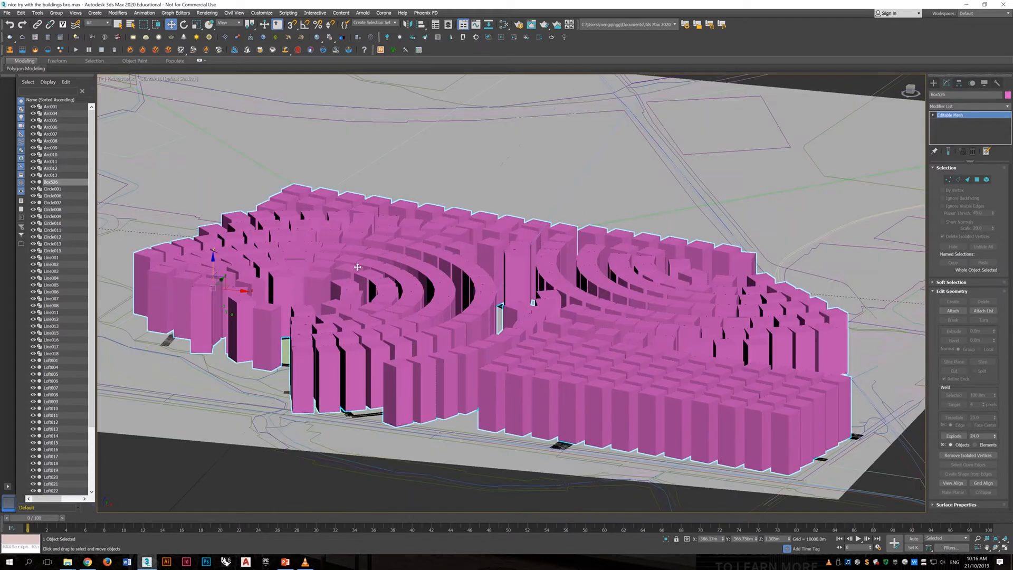
pyautogui.scroll(-4, 587, 280)
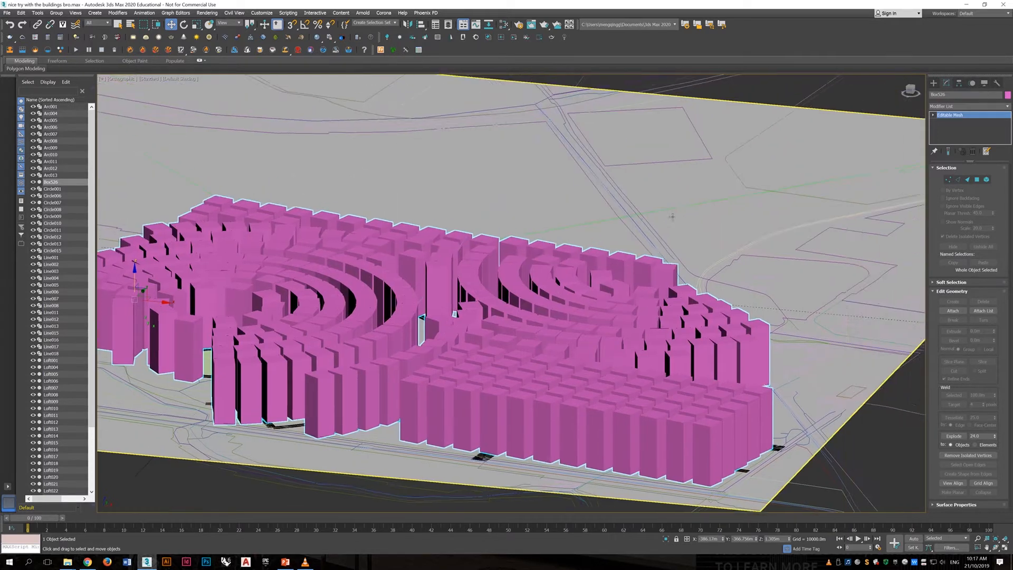
pyautogui.click(934, 82)
pyautogui.click(970, 94)
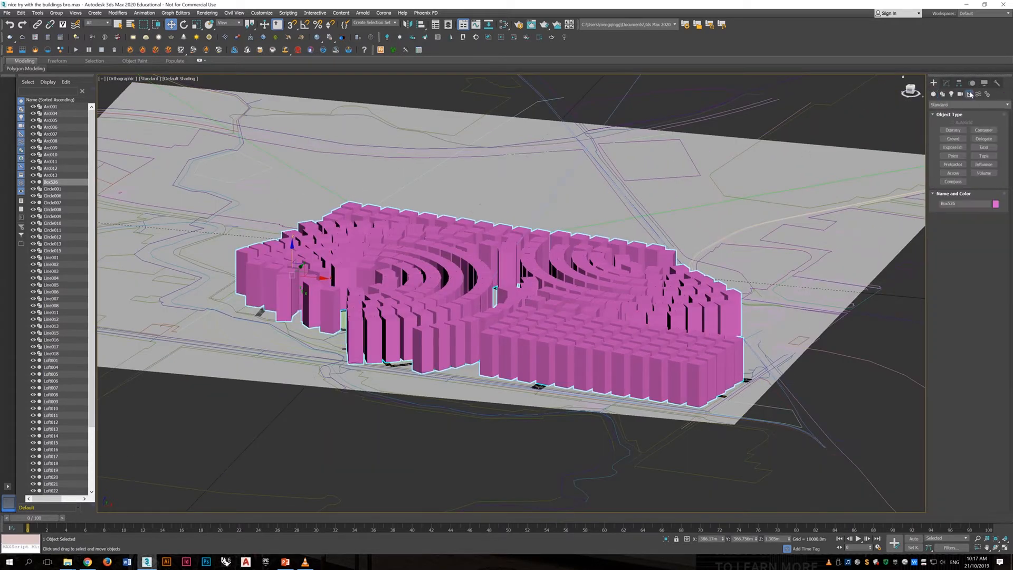
pyautogui.click(953, 155)
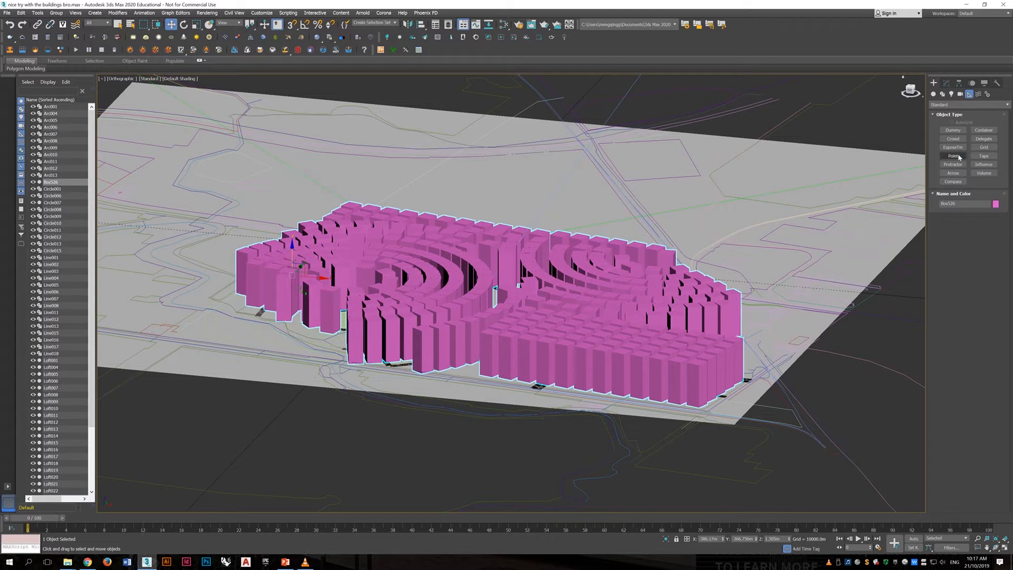
pyautogui.click(836, 381)
pyautogui.moveTo(849, 424); pyautogui.dragTo(680, 379, button='middle')
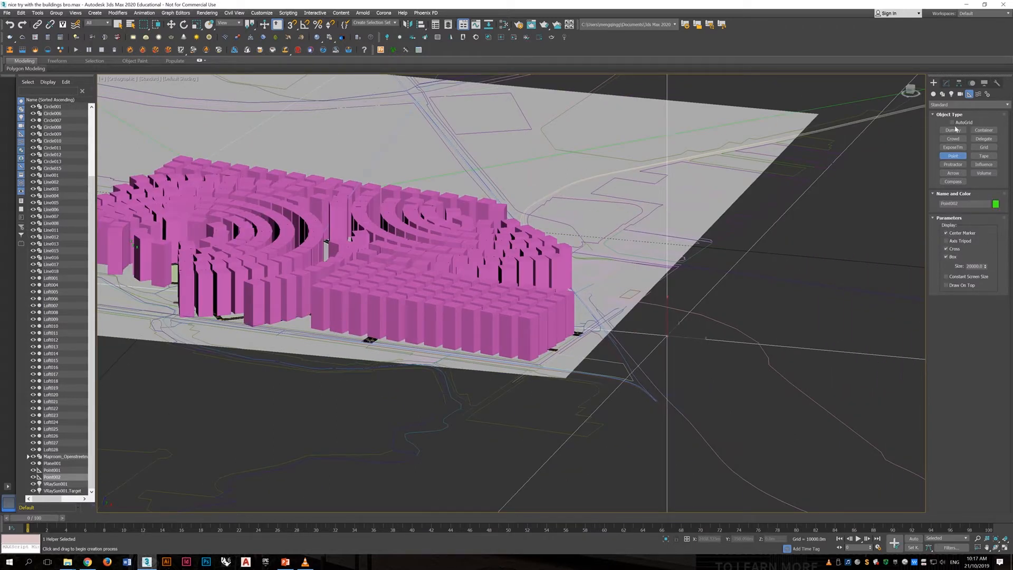
# - Set the new point helper's size to 50 m
pyautogui.click(947, 83)
pyautogui.click(976, 216)
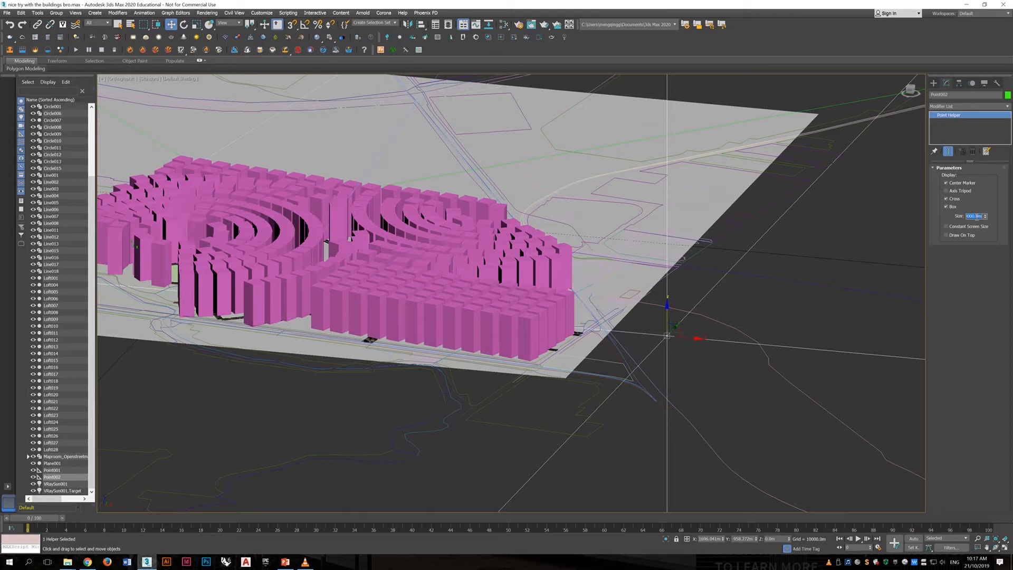
pyautogui.write('20')
pyautogui.press('Return')
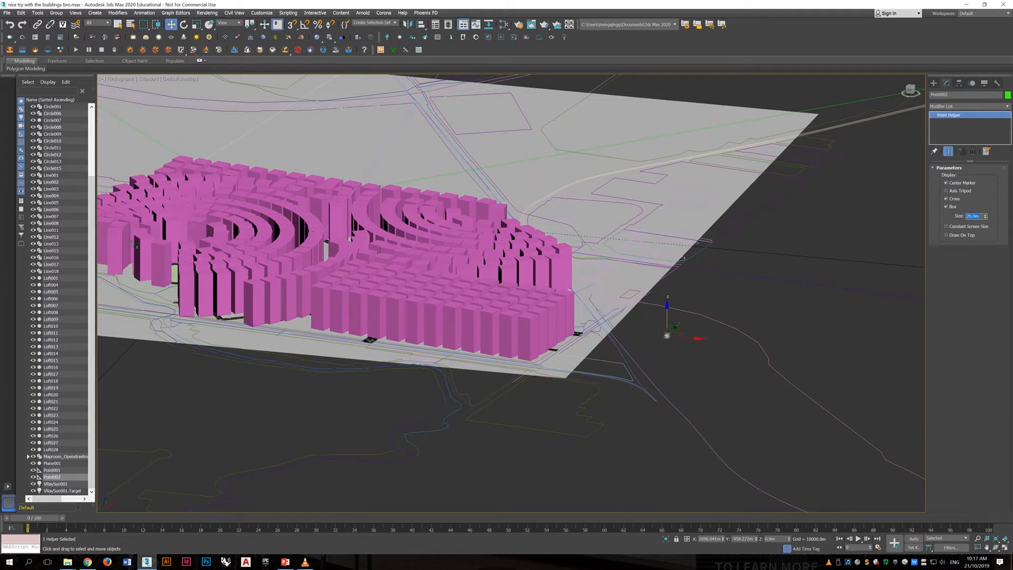
pyautogui.write('50')
pyautogui.press('Return')
pyautogui.click(934, 83)
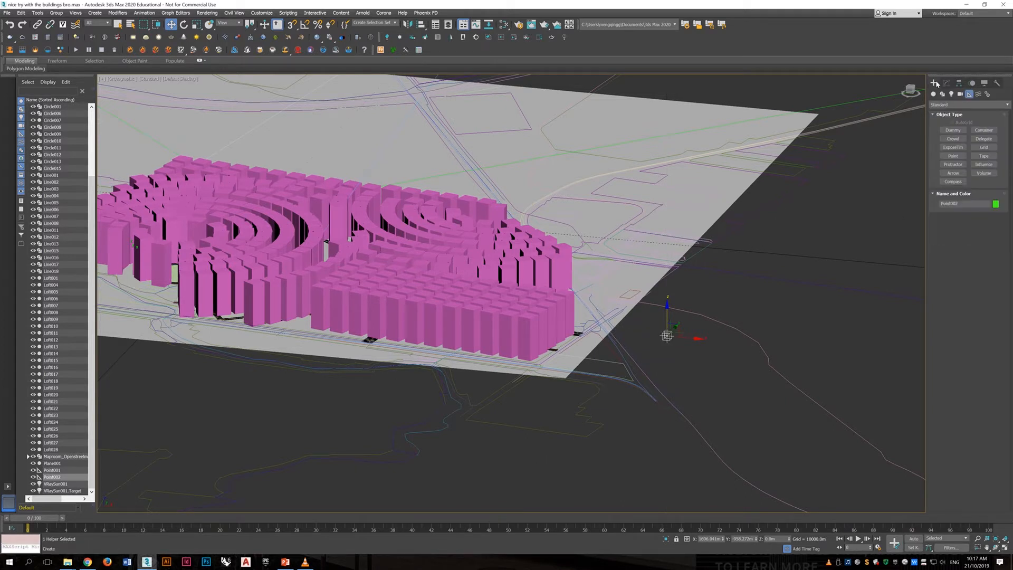
# - Select the buildings mesh and check, by picking individual towers at Element level, whether each one is a separate element
pyautogui.click(499, 262)
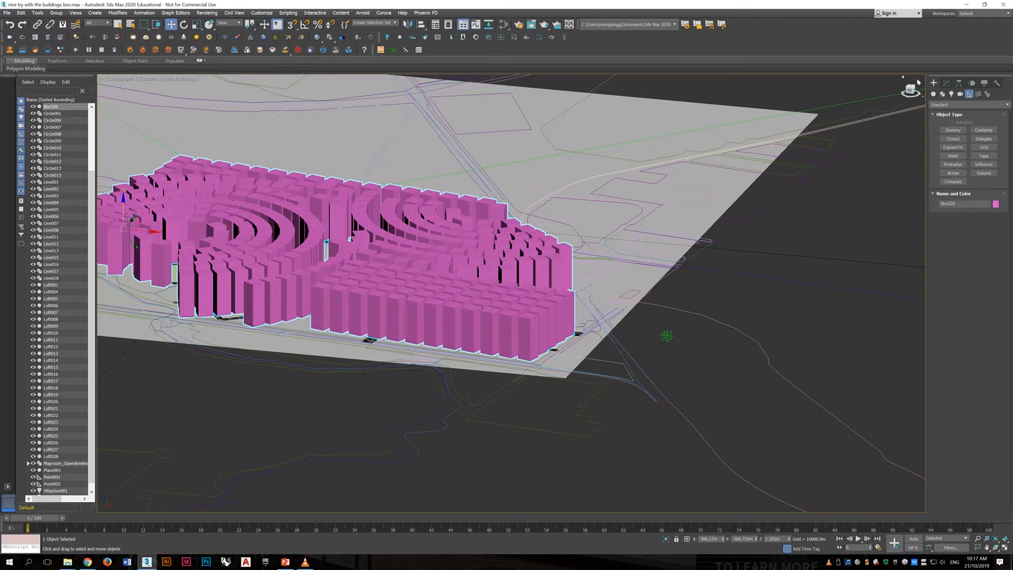
pyautogui.click(946, 83)
pyautogui.click(987, 179)
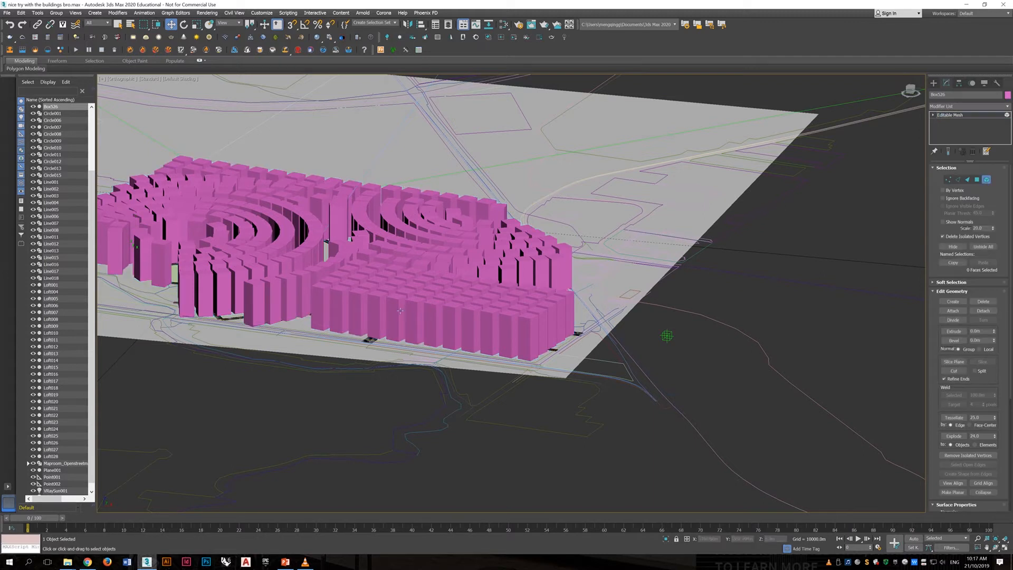
pyautogui.click(377, 317)
pyautogui.click(433, 326)
pyautogui.click(471, 332)
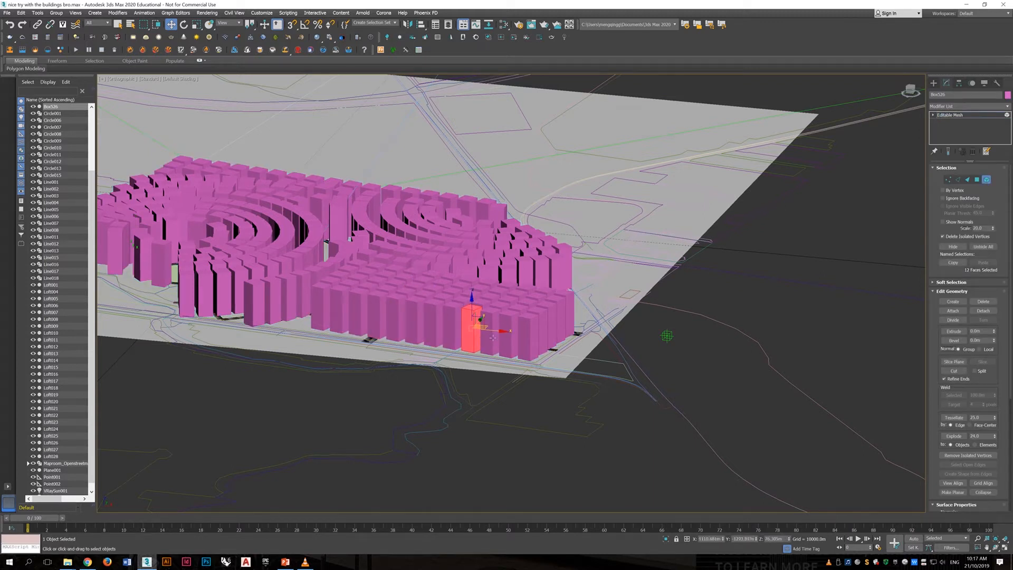
pyautogui.click(522, 339)
pyautogui.click(254, 297)
pyautogui.click(200, 280)
pyautogui.moveTo(201, 280); pyautogui.dragTo(326, 294)
pyautogui.moveTo(349, 305); pyautogui.dragTo(448, 338, button='middle')
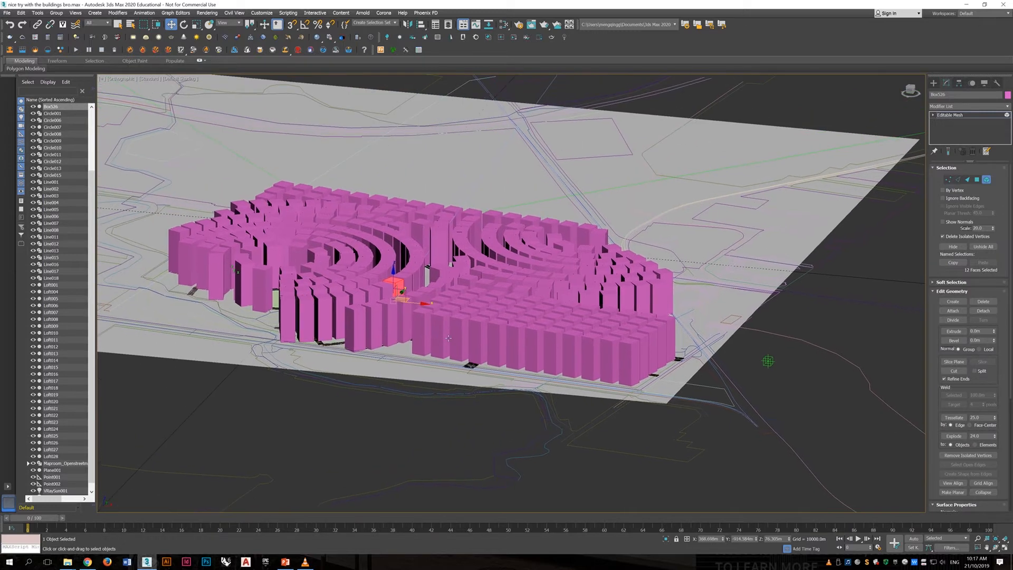
pyautogui.click(753, 380)
pyautogui.keyDown('alt'); pyautogui.moveTo(458, 302); pyautogui.dragTo(442, 315, button='middle'); pyautogui.keyUp('alt')
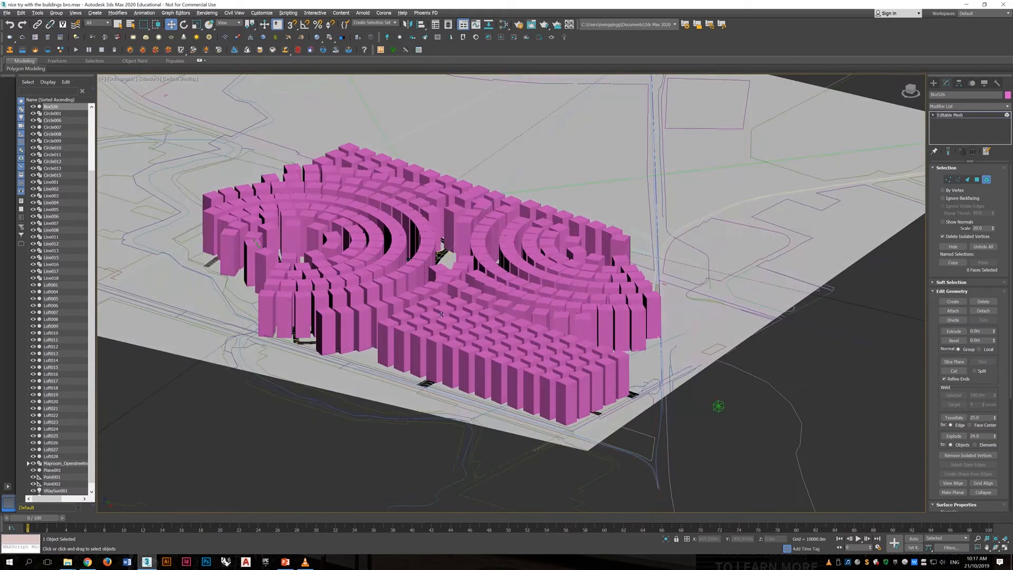
pyautogui.click(991, 181)
# - Apply a Data Channel modifier to the buildings mesh and open its list of available operators
pyautogui.click(945, 107)
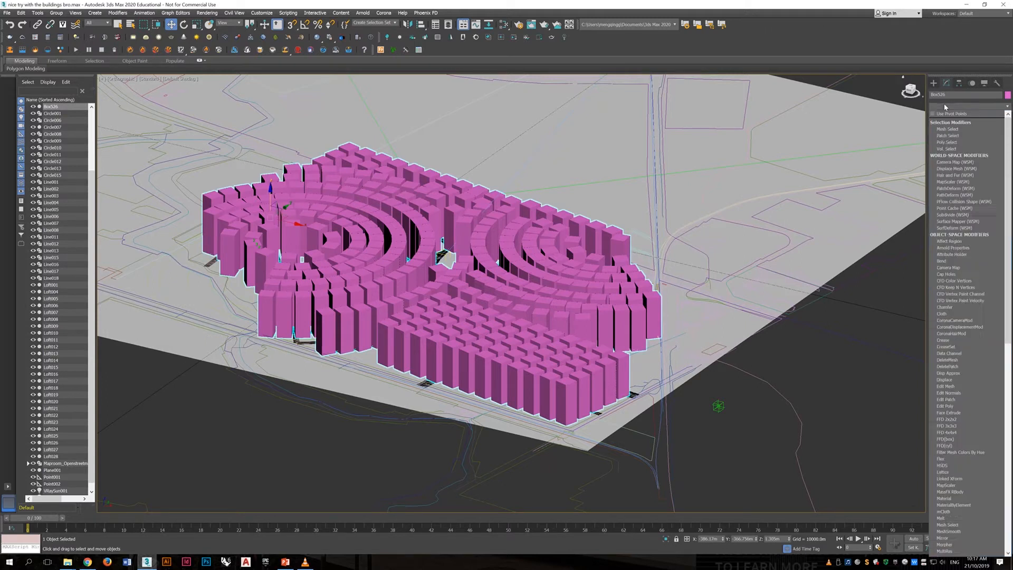
pyautogui.write('d')
pyautogui.press('Return')
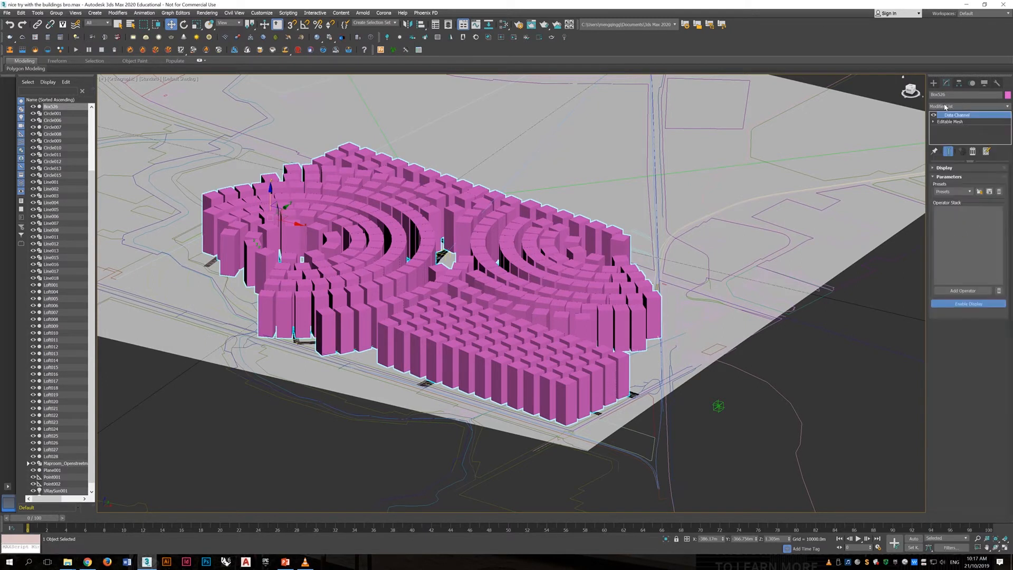
pyautogui.click(966, 290)
pyautogui.click(504, 218)
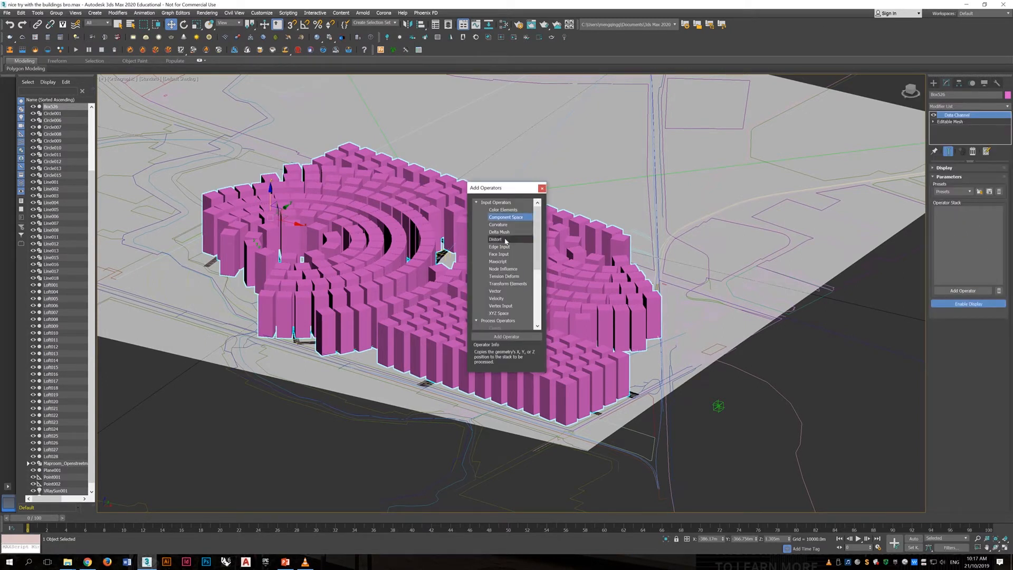
# - Add the Distort, Tension Deform, Vector and Node Influence operators to the Data Channel stack
pyautogui.click(496, 239)
pyautogui.doubleClick(496, 239)
pyautogui.doubleClick(505, 276)
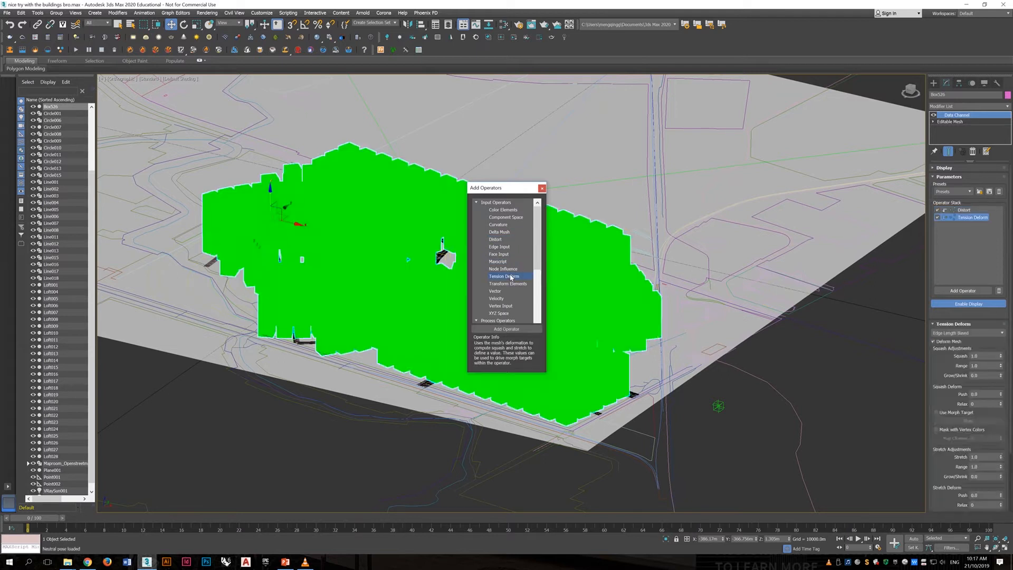
pyautogui.doubleClick(495, 291)
pyautogui.doubleClick(503, 269)
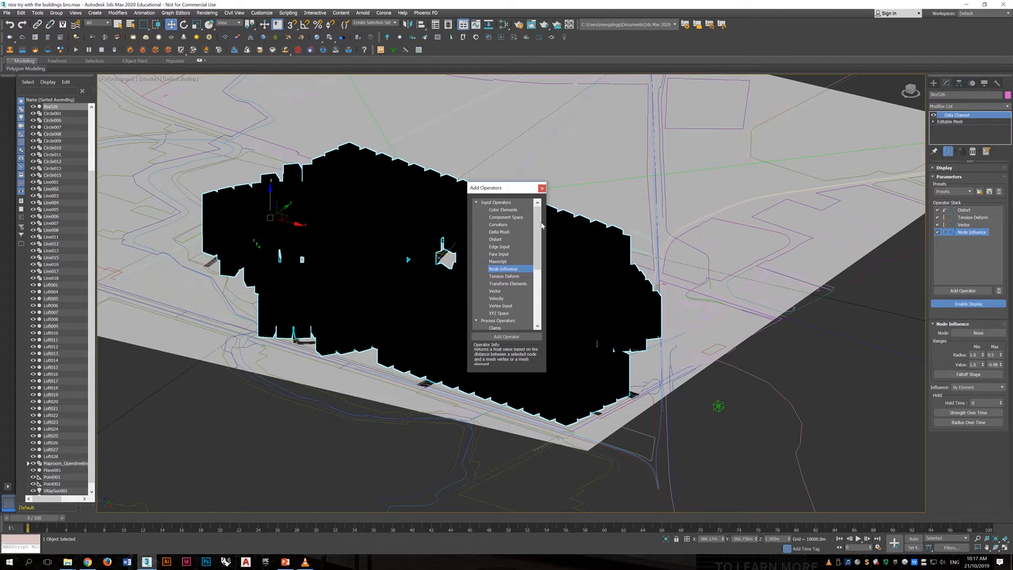
pyautogui.scroll(-5, 528, 313)
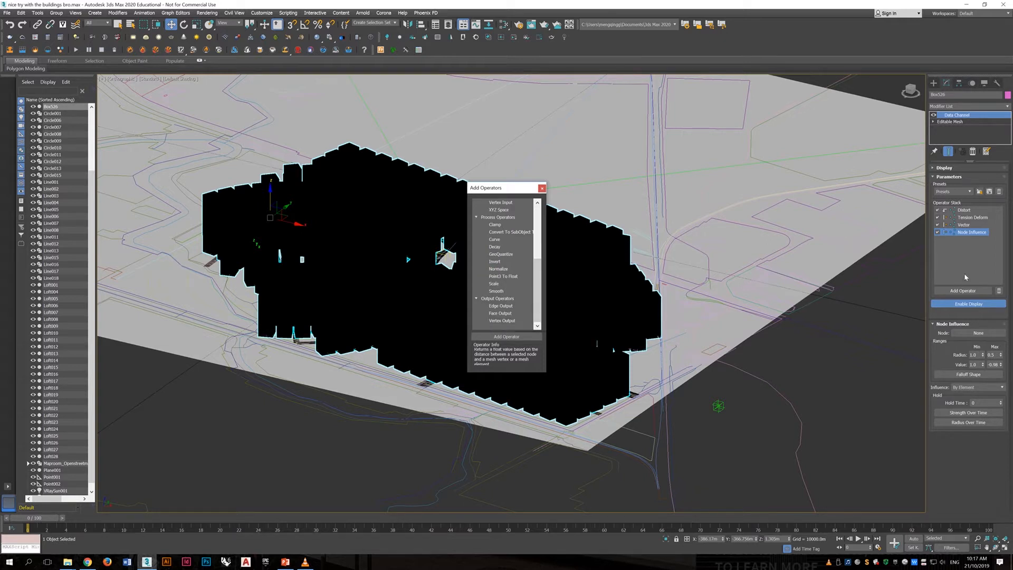
# - Delete all the operators from the Data Channel operator stack
pyautogui.click(999, 290)
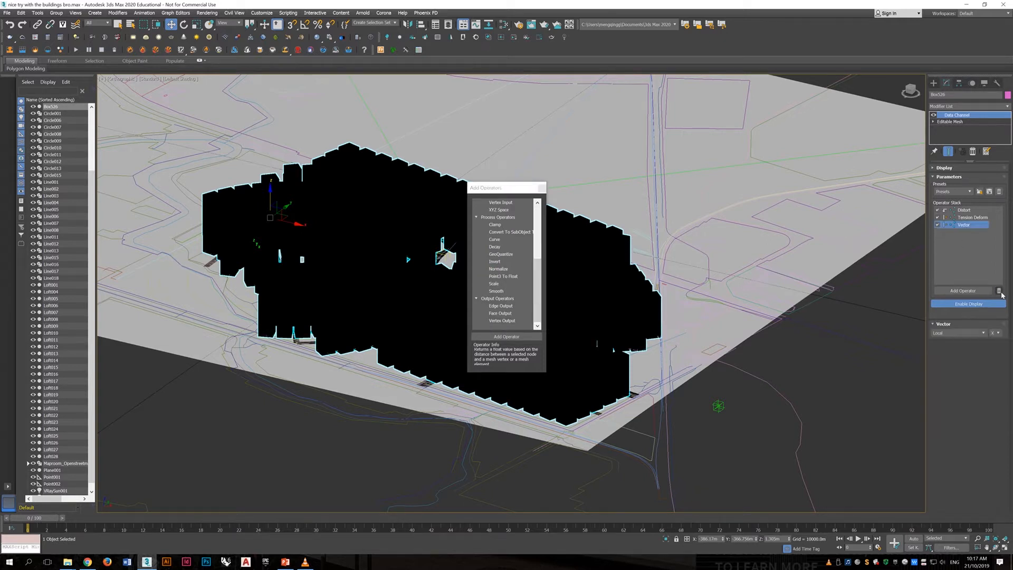
pyautogui.click(999, 290)
pyautogui.click(966, 216)
pyautogui.click(999, 290)
pyautogui.click(971, 209)
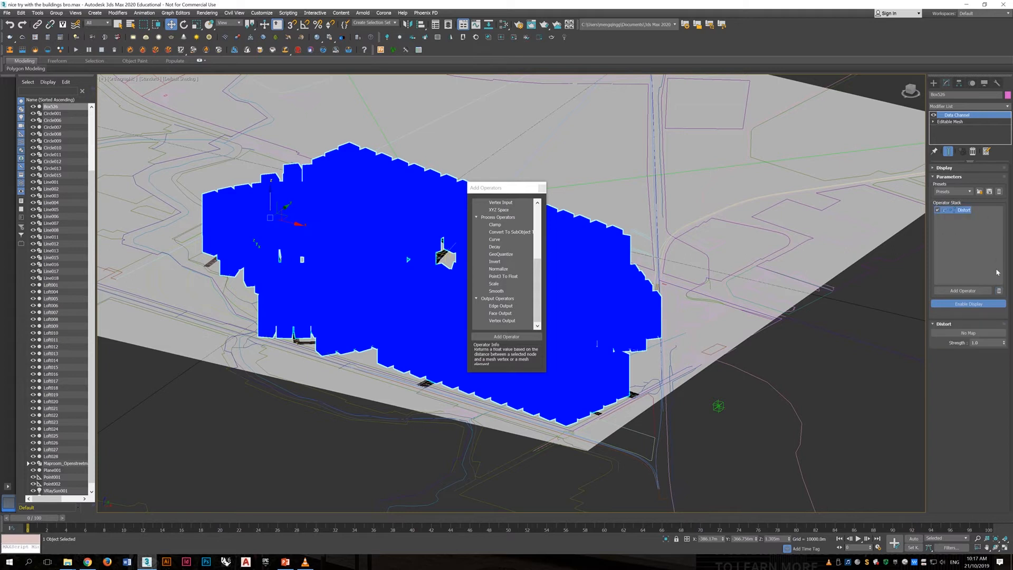
pyautogui.click(999, 290)
# - Add a Node Influence operator to the Data Channel stack and assign the point helper beside the buildings as its node
pyautogui.scroll(5, 507, 257)
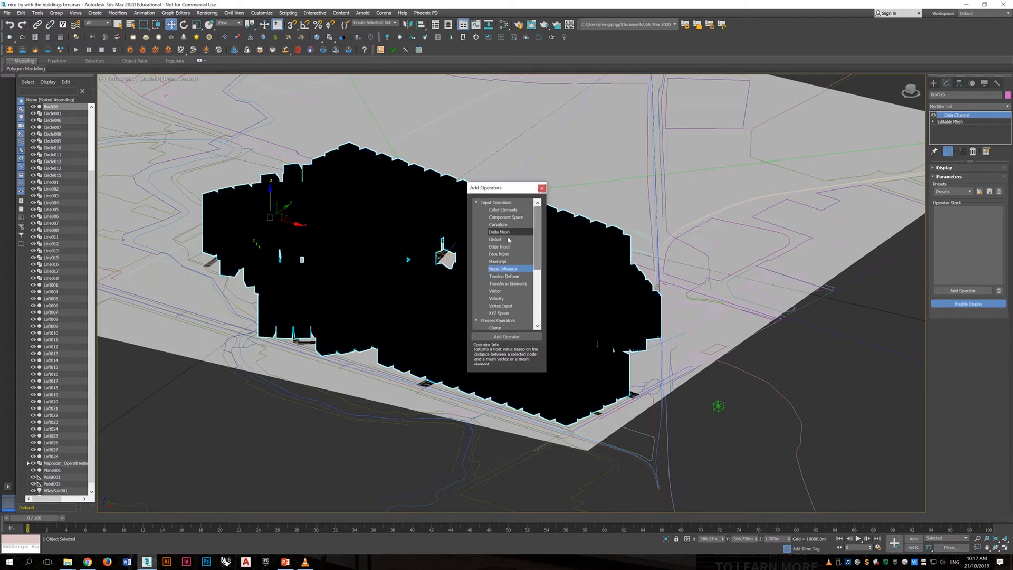
pyautogui.doubleClick(509, 271)
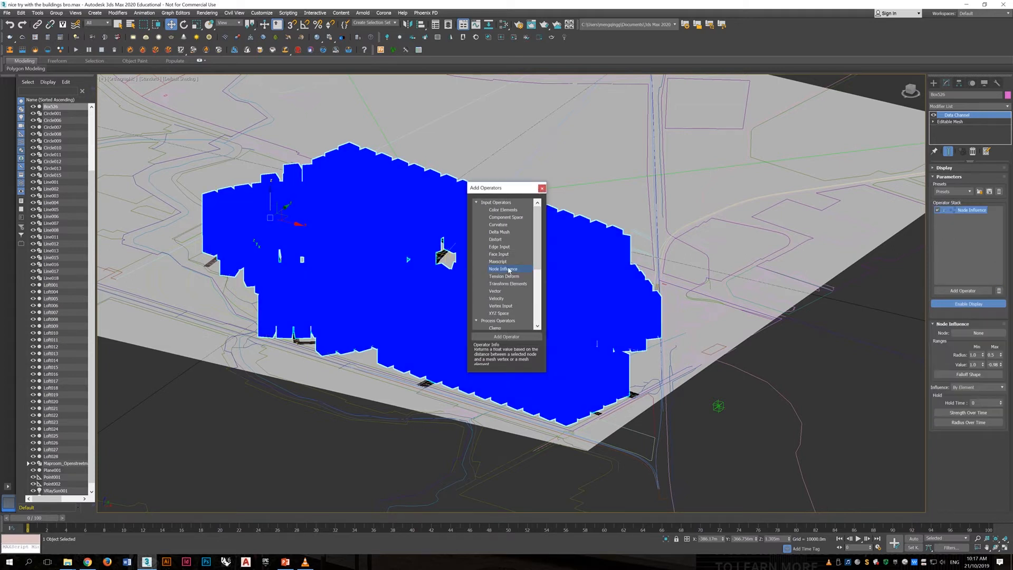
pyautogui.keyDown('alt'); pyautogui.moveTo(797, 302); pyautogui.dragTo(801, 267, button='middle'); pyautogui.keyUp('alt')
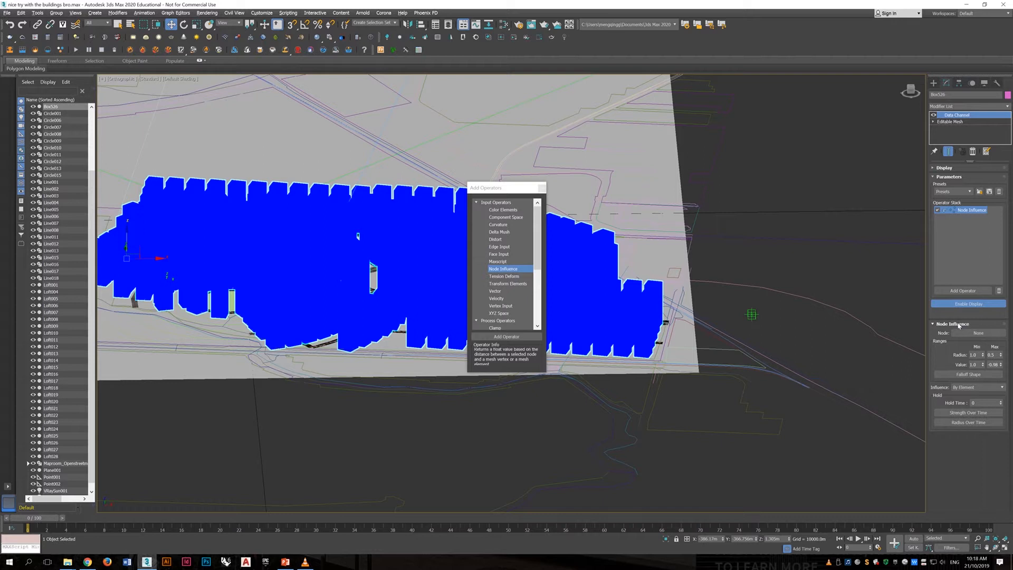
pyautogui.moveTo(495, 188); pyautogui.dragTo(789, 92)
pyautogui.click(978, 333)
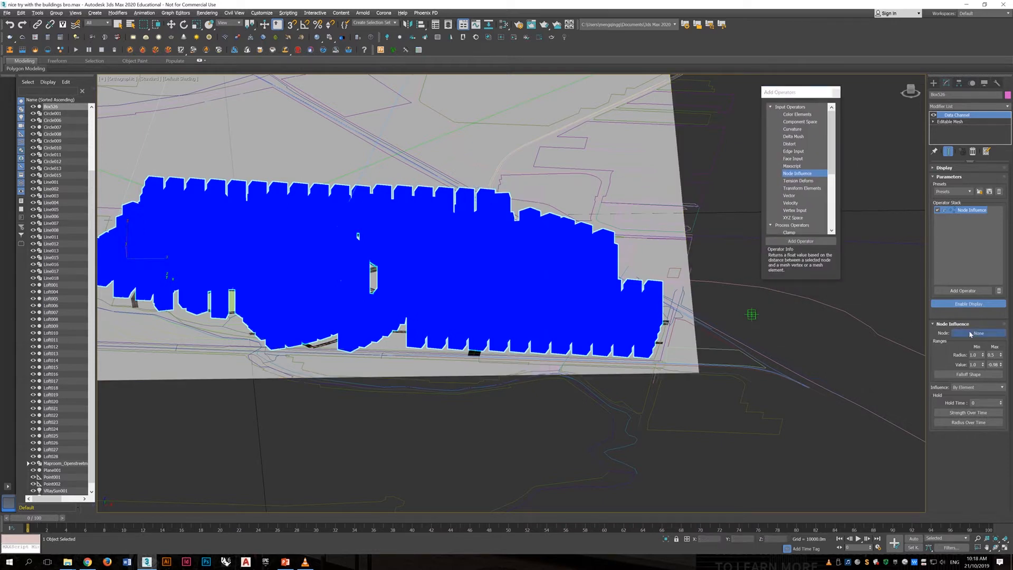
pyautogui.click(752, 315)
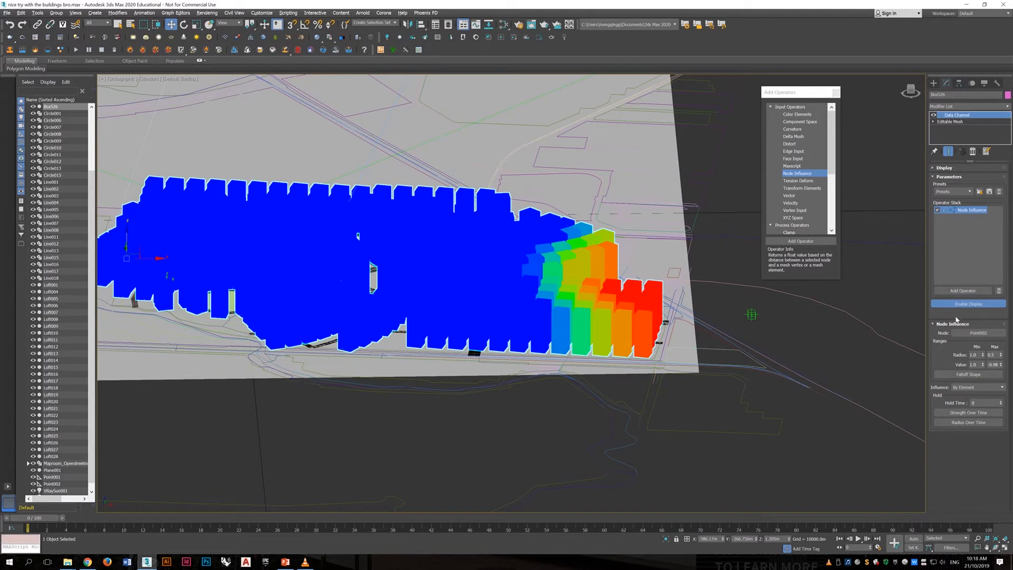
# - Move the point helper along the X axis closer to the buildings
pyautogui.click(813, 331)
pyautogui.click(661, 291)
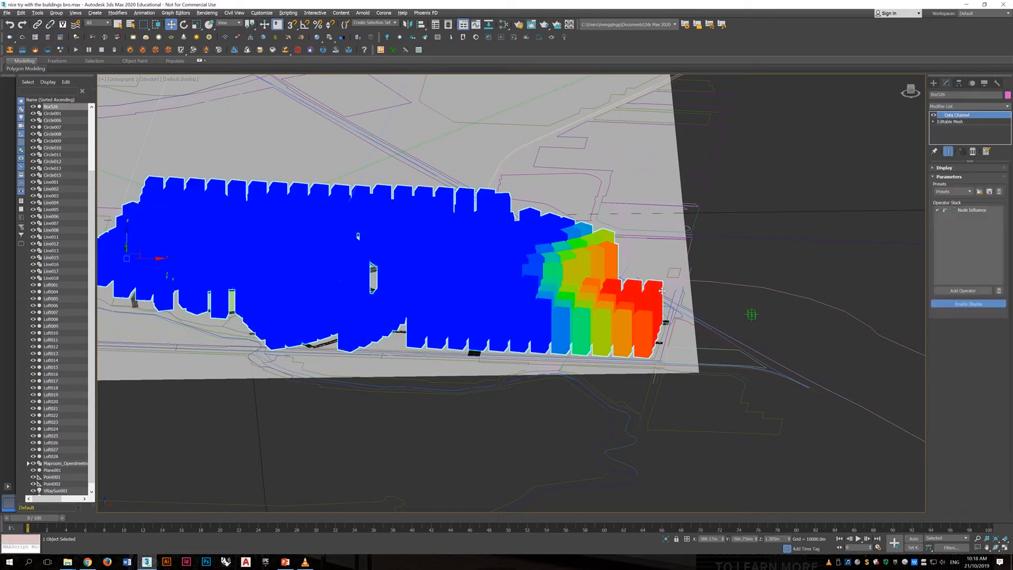
pyautogui.click(752, 315)
pyautogui.moveTo(779, 314); pyautogui.dragTo(721, 331)
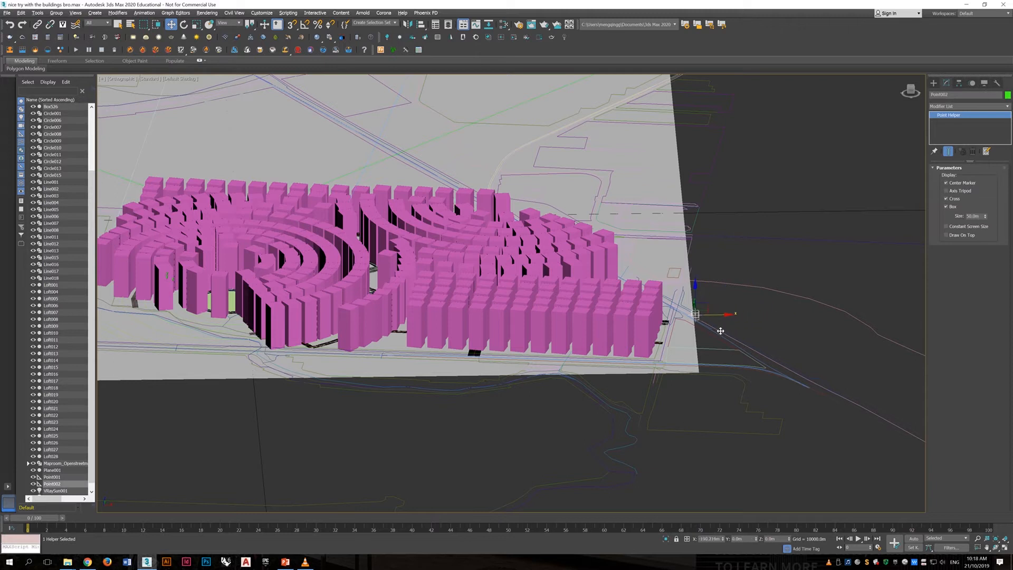
# - Set the maximum radius of the buildings' Node Influence operator to about 0.26
pyautogui.click(632, 316)
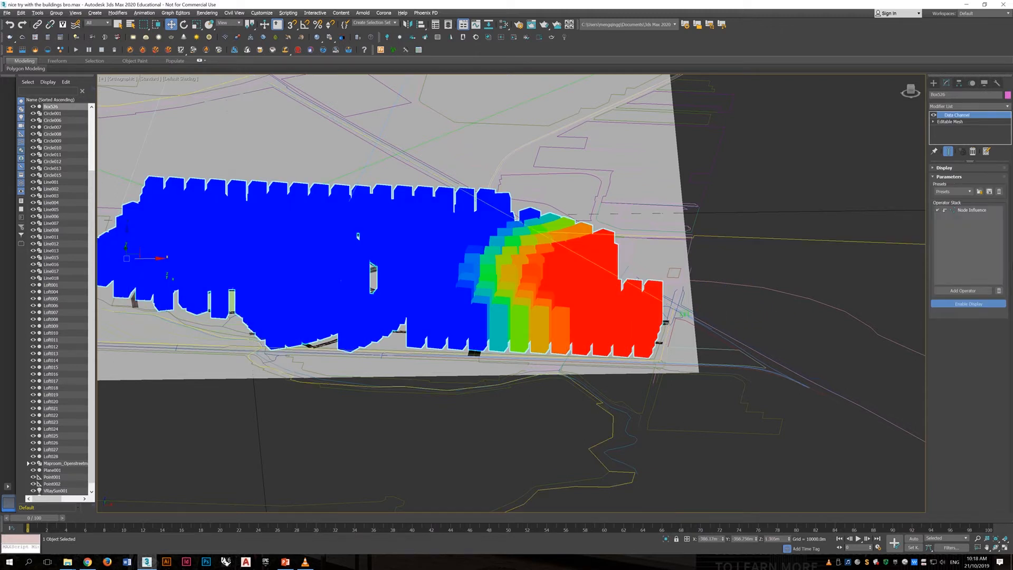
pyautogui.click(972, 210)
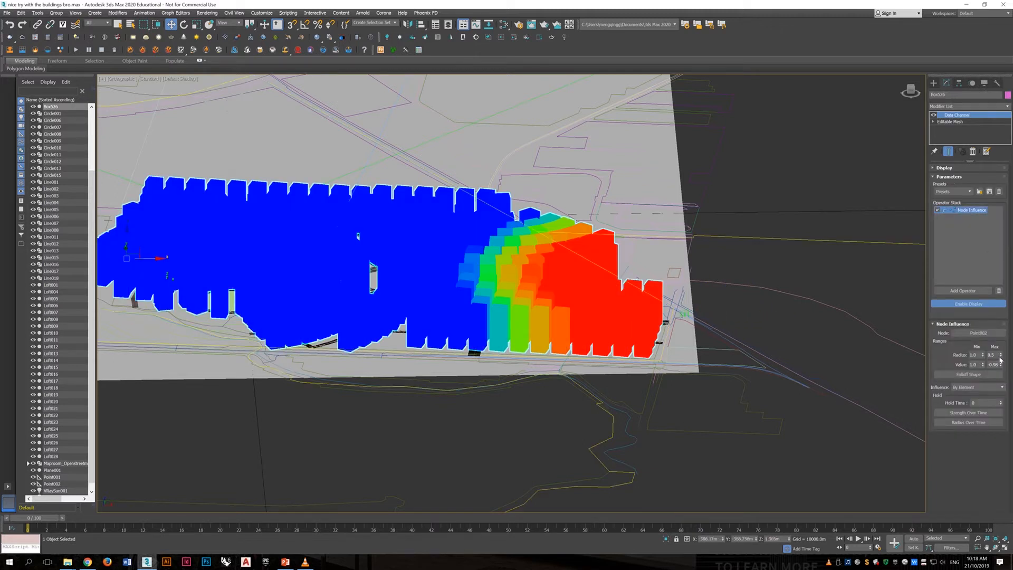
pyautogui.moveTo(1002, 358); pyautogui.dragTo(998, 367)
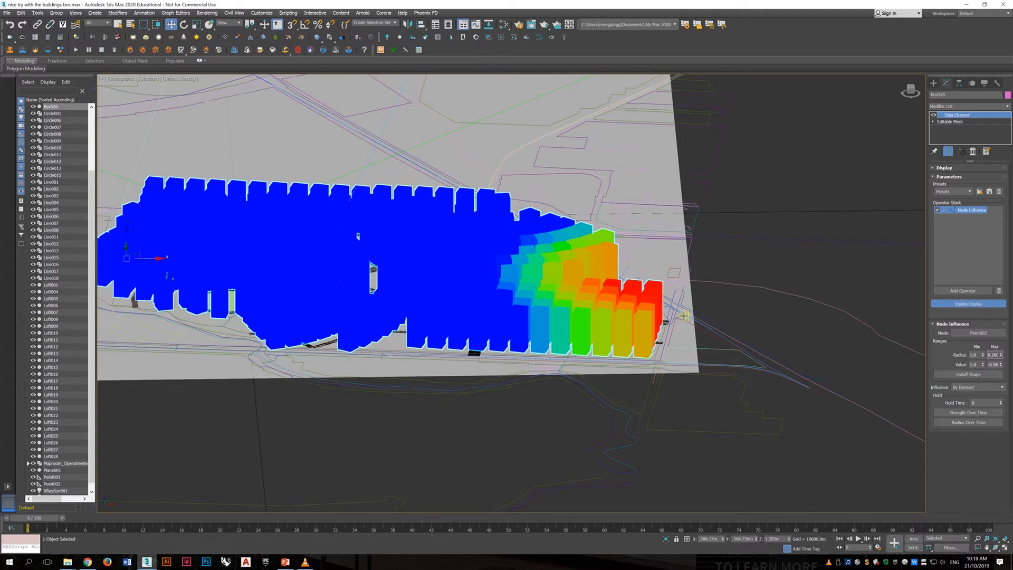
# - Move the point helper along the X axis farther away from the buildings
pyautogui.click(682, 314)
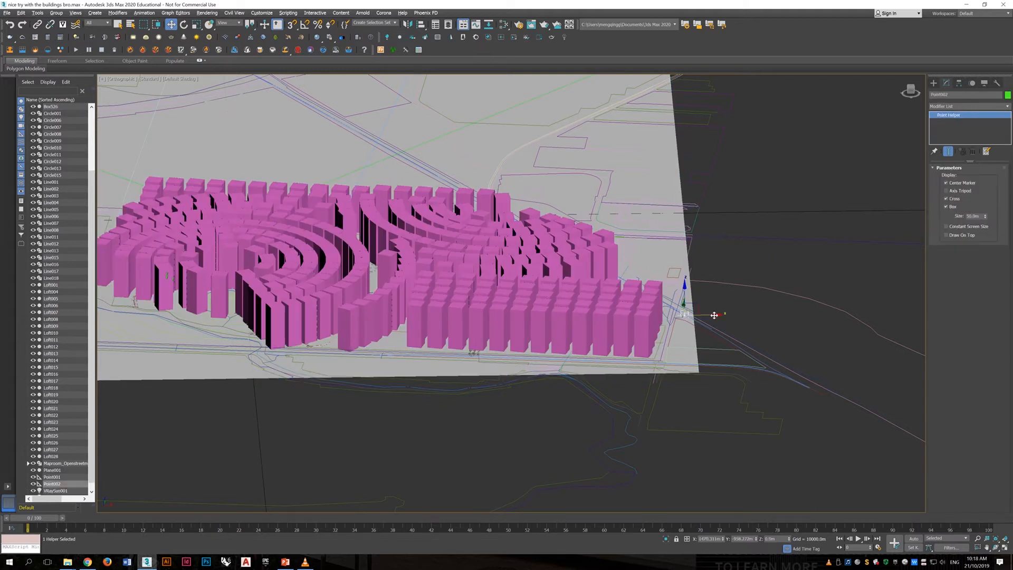
pyautogui.moveTo(706, 315); pyautogui.dragTo(749, 315)
pyautogui.click(754, 225)
# - Pin the buildings' modifier stack with the Node Influence settings displayed, and select the point helper
pyautogui.click(650, 312)
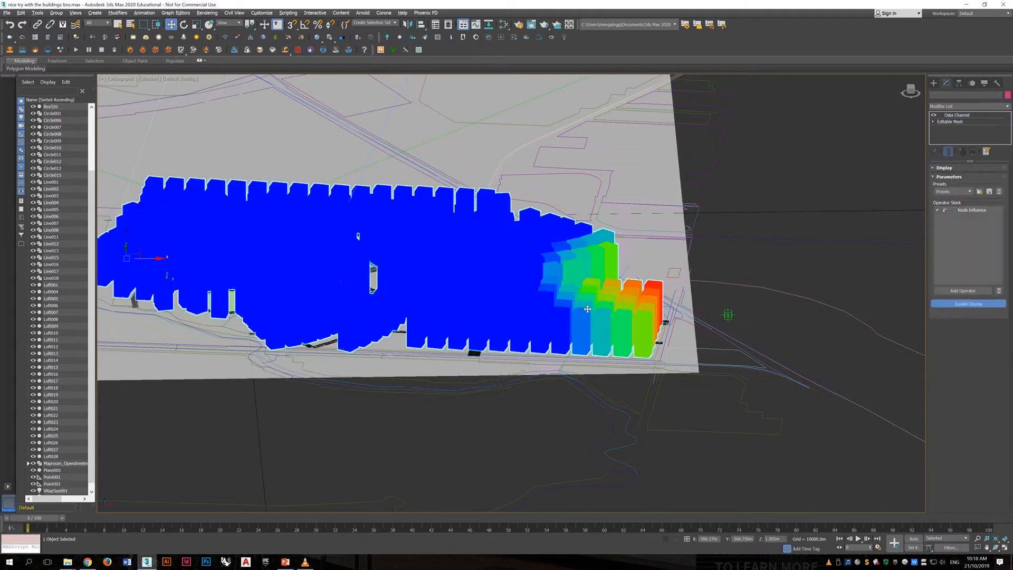
pyautogui.click(983, 213)
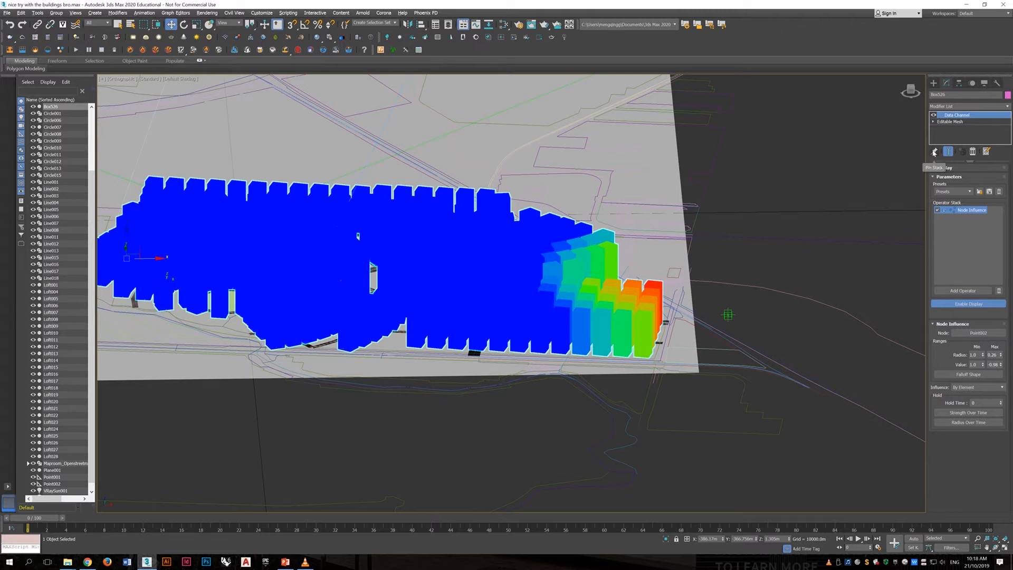
pyautogui.click(935, 152)
pyautogui.click(728, 315)
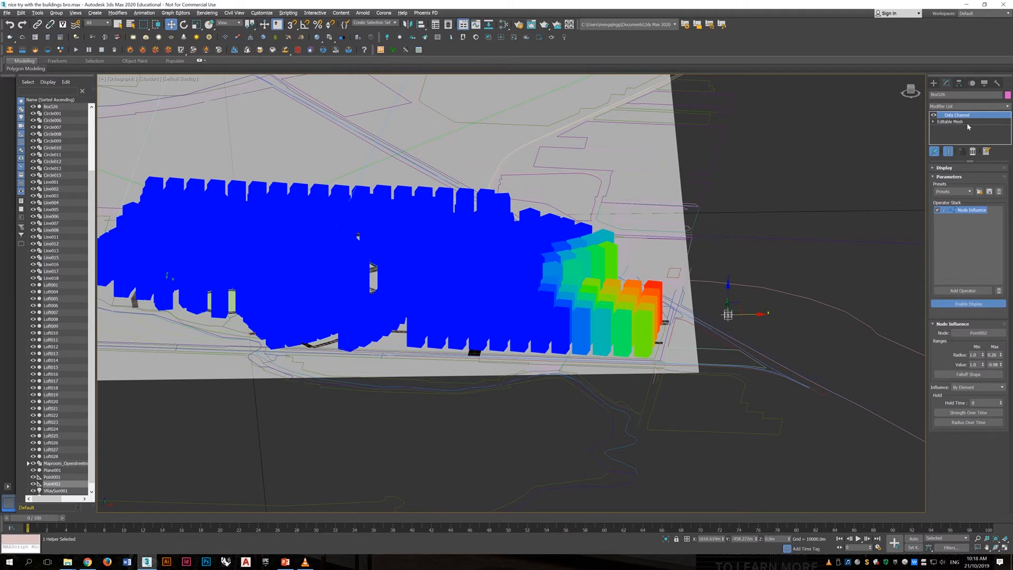
# - Move the point helper along the X axis to the buildings' edge, with Node Influence in Replace mode and its maximum value at 0.0
pyautogui.moveTo(753, 314); pyautogui.dragTo(660, 329)
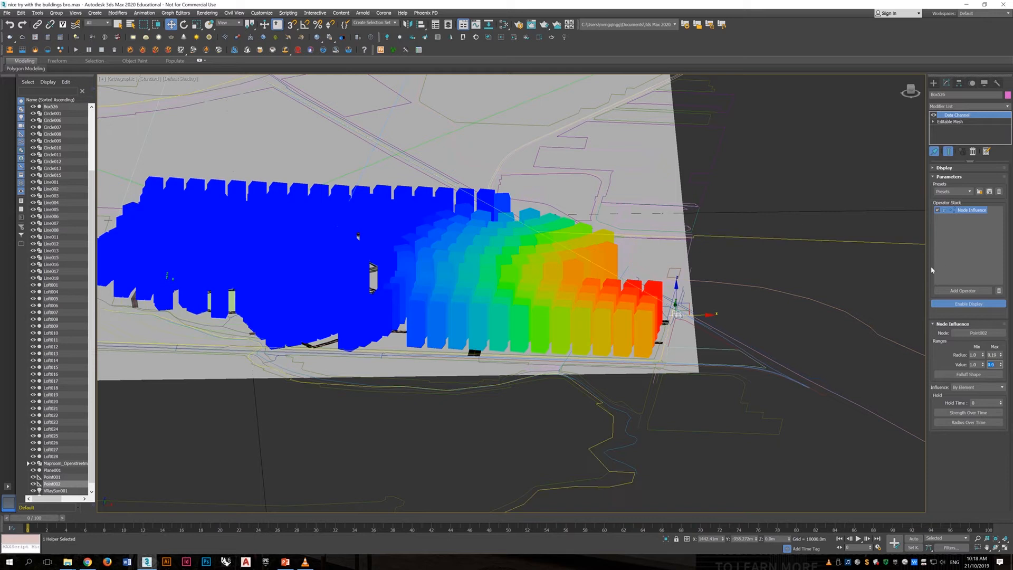
pyautogui.rightClick(969, 211)
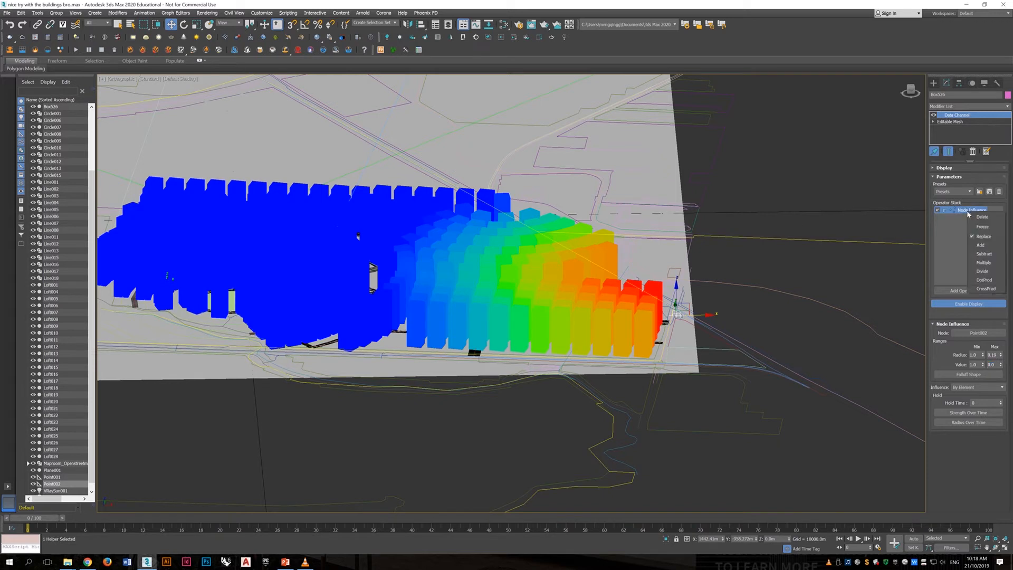
pyautogui.click(982, 236)
# - Add a Transform Elements operator after Node Influence in the buildings' Data Channel stack and redisplay the Node Influence result
pyautogui.click(963, 291)
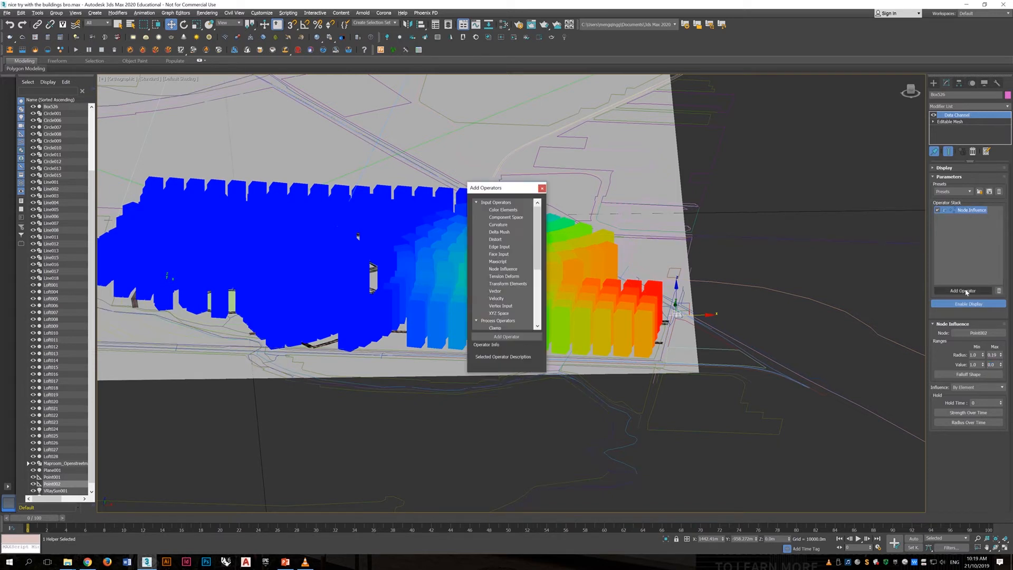
pyautogui.doubleClick(507, 284)
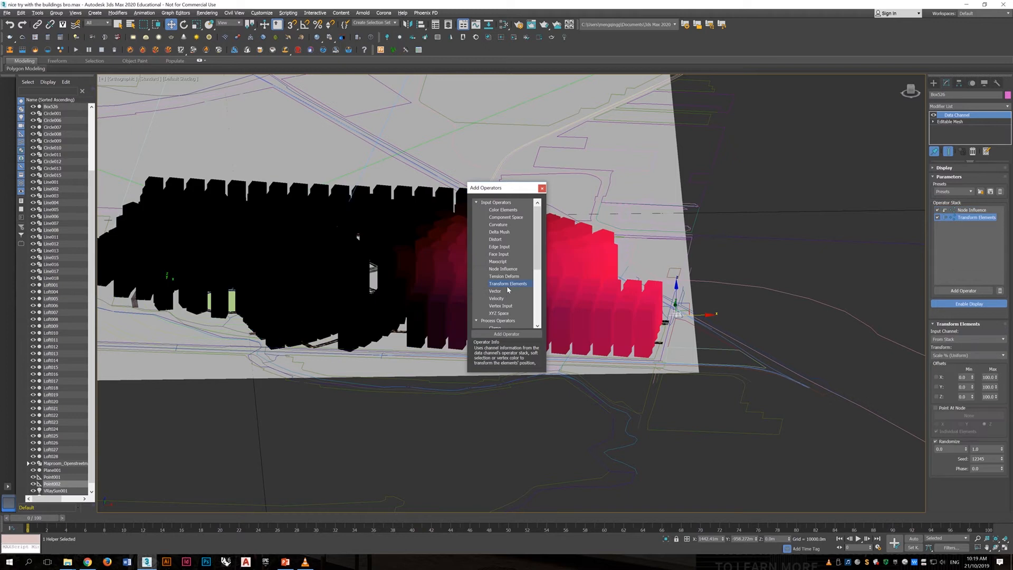
pyautogui.moveTo(364, 302); pyautogui.dragTo(302, 346)
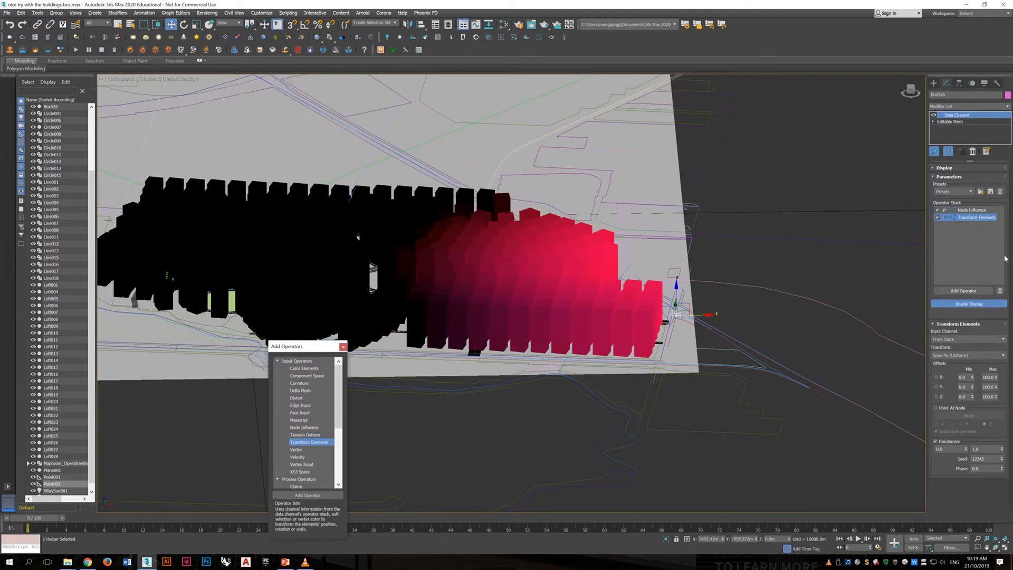
pyautogui.click(976, 210)
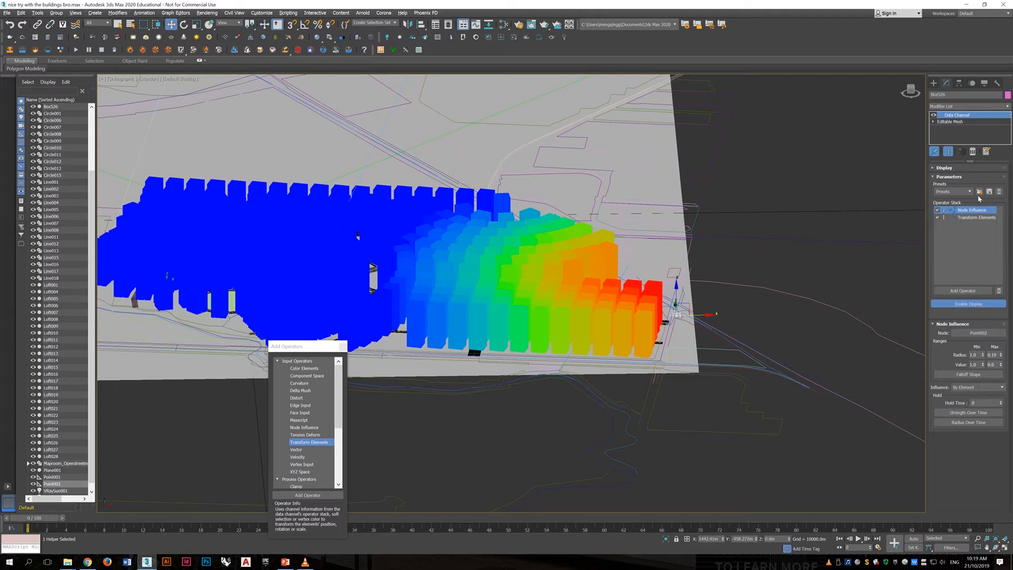
# - Set the upper Randomize value of the Transform Elements operator to about 1.07
pyautogui.click(976, 218)
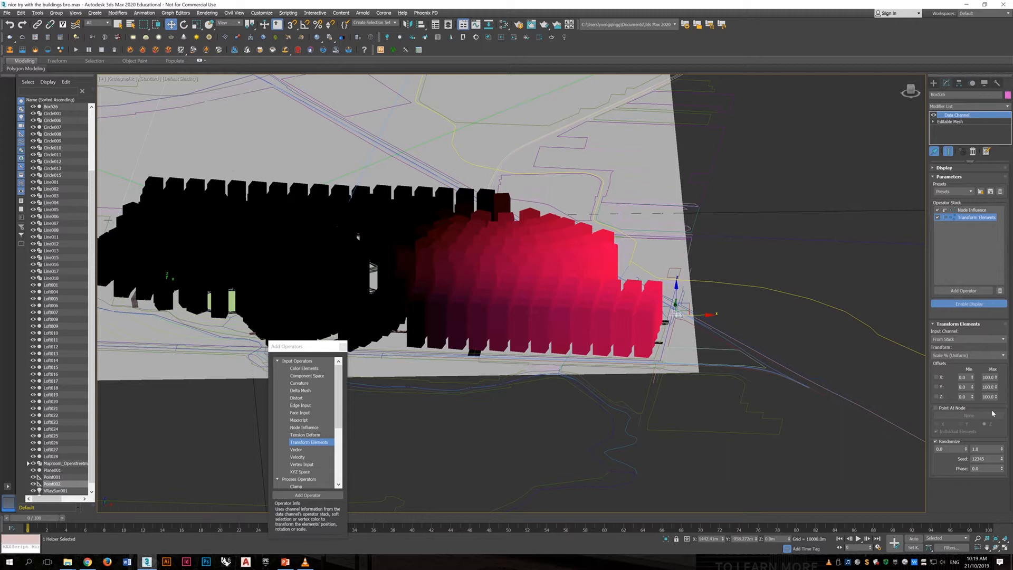
pyautogui.moveTo(774, 319); pyautogui.dragTo(825, 311, button='middle')
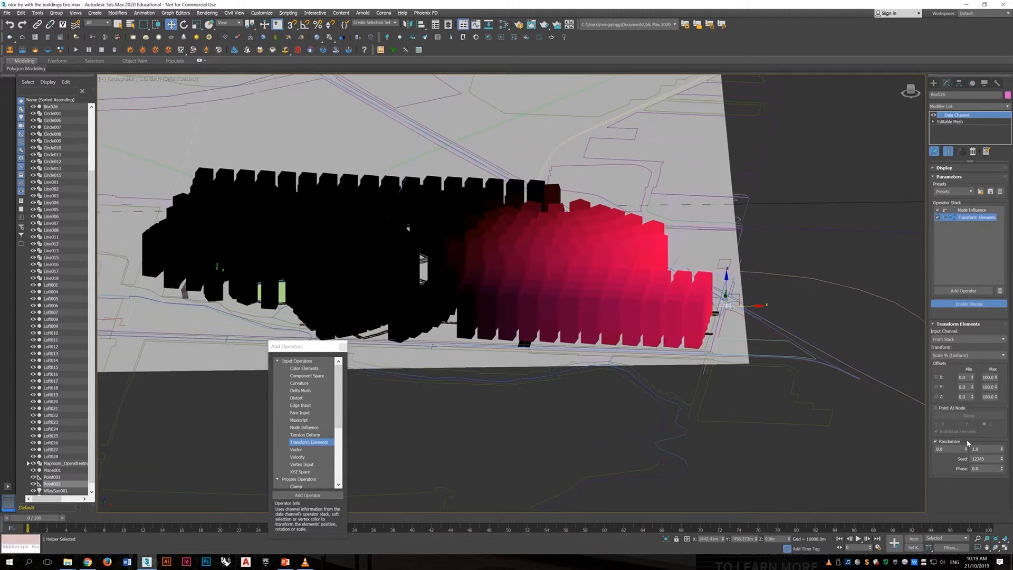
pyautogui.moveTo(1002, 450); pyautogui.dragTo(1002, 458)
# - Add a Vertex Output operator at the end of the Data Channel stack and move the operator list clear of the model
pyautogui.moveTo(295, 346); pyautogui.dragTo(402, 218)
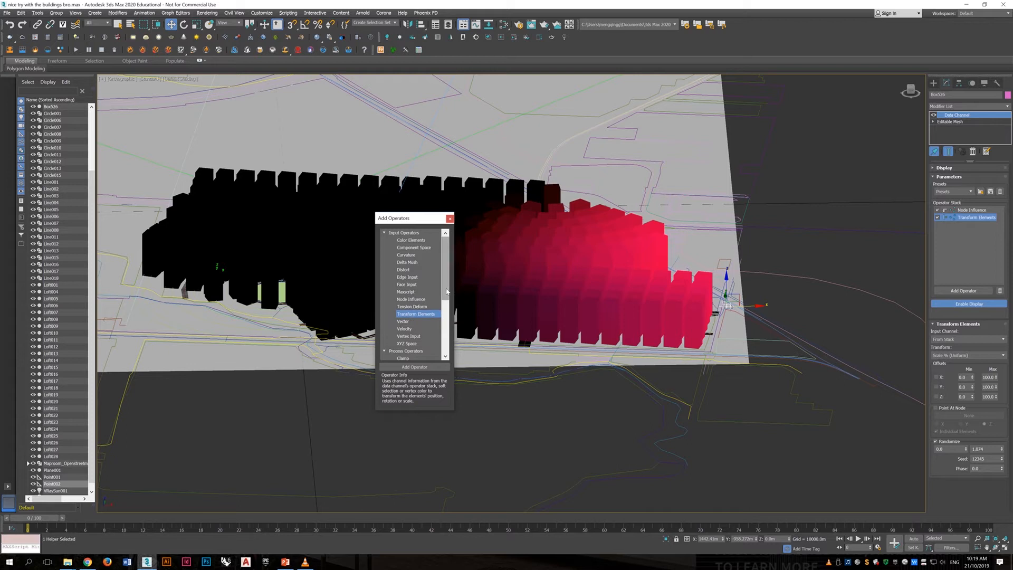
pyautogui.scroll(-2, 446, 317)
pyautogui.moveTo(446, 317); pyautogui.dragTo(445, 356)
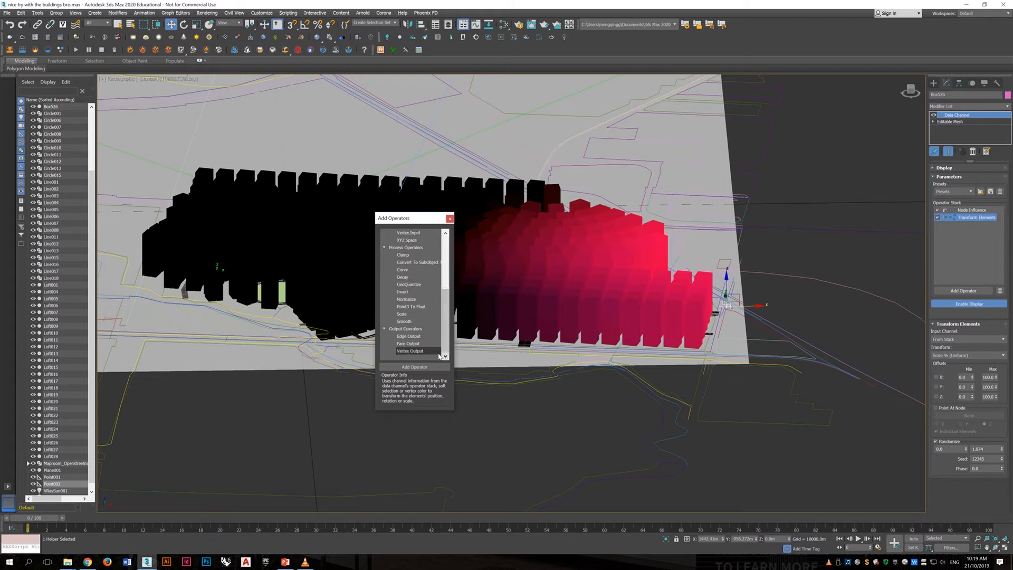
pyautogui.click(430, 352)
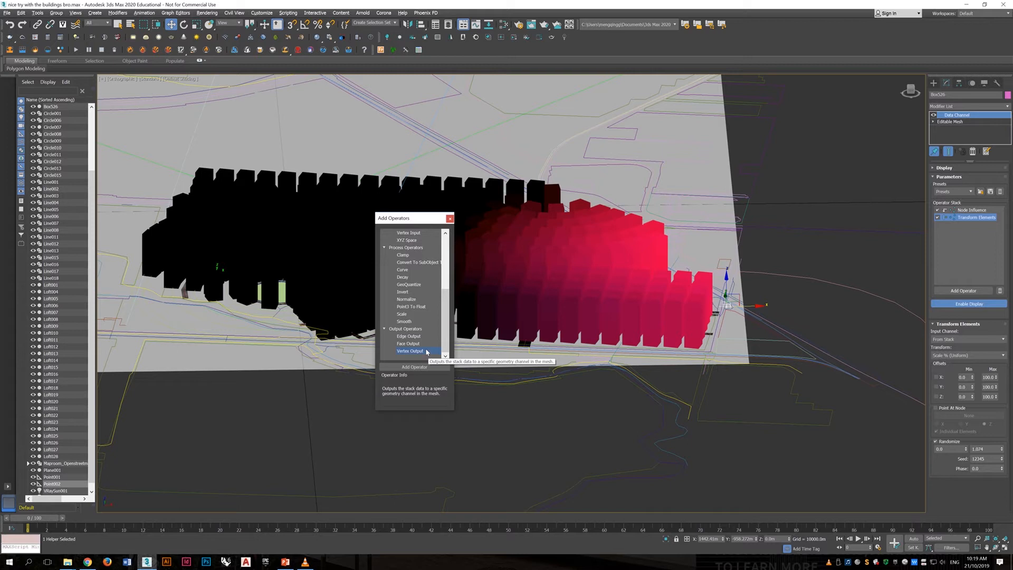
pyautogui.doubleClick(428, 352)
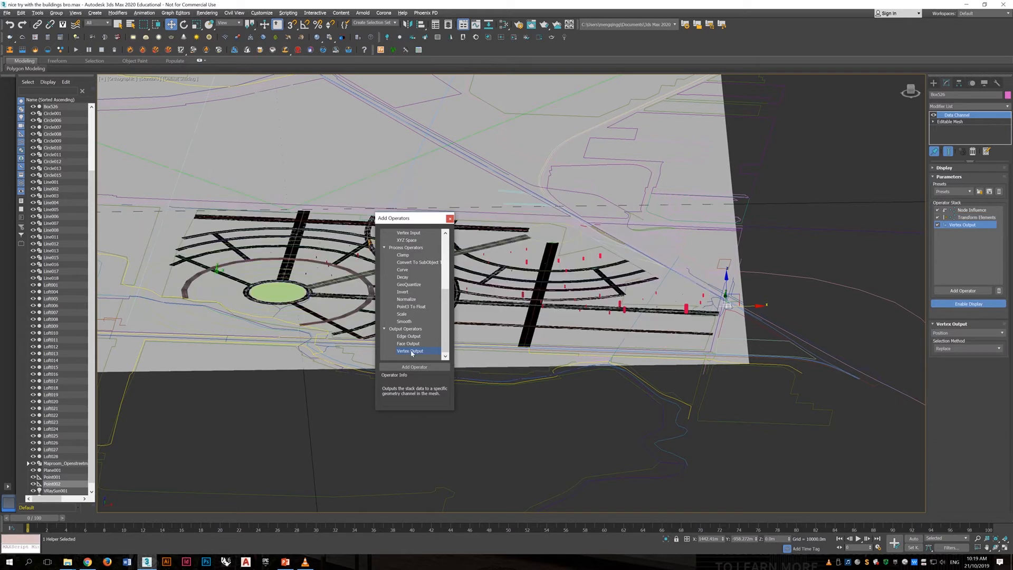
pyautogui.moveTo(433, 218); pyautogui.dragTo(80, 163)
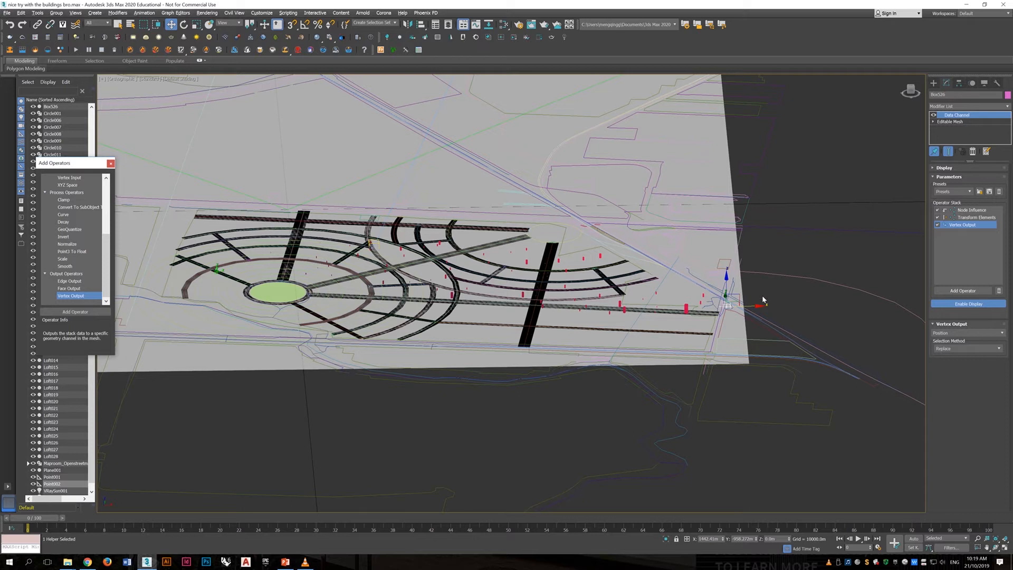
# - Set the Transform Elements operator's upper Randomize value to about 5.24, its seed to about 14000 and its phase to 0.66
pyautogui.click(976, 218)
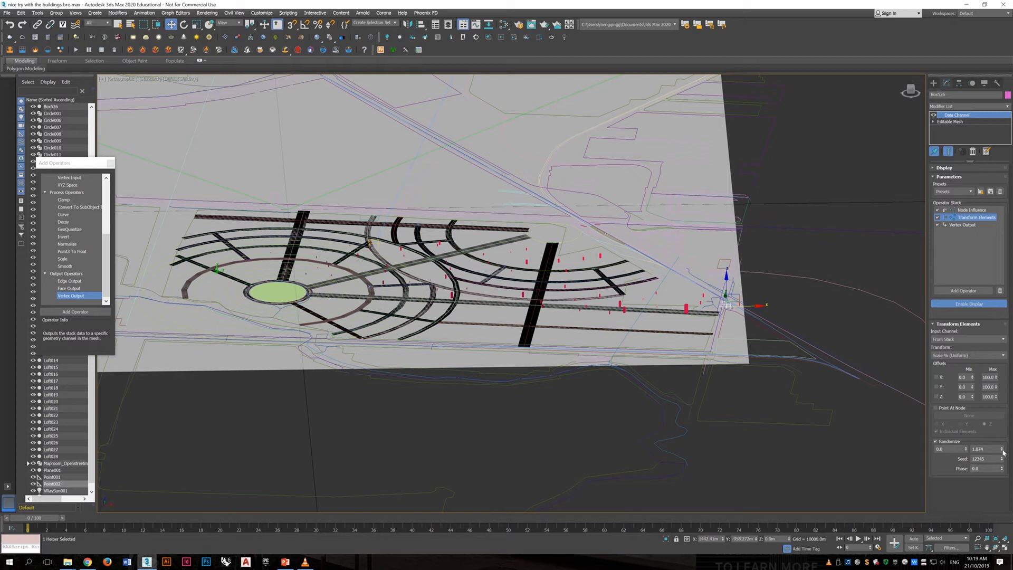
pyautogui.moveTo(1003, 452); pyautogui.dragTo(990, 357)
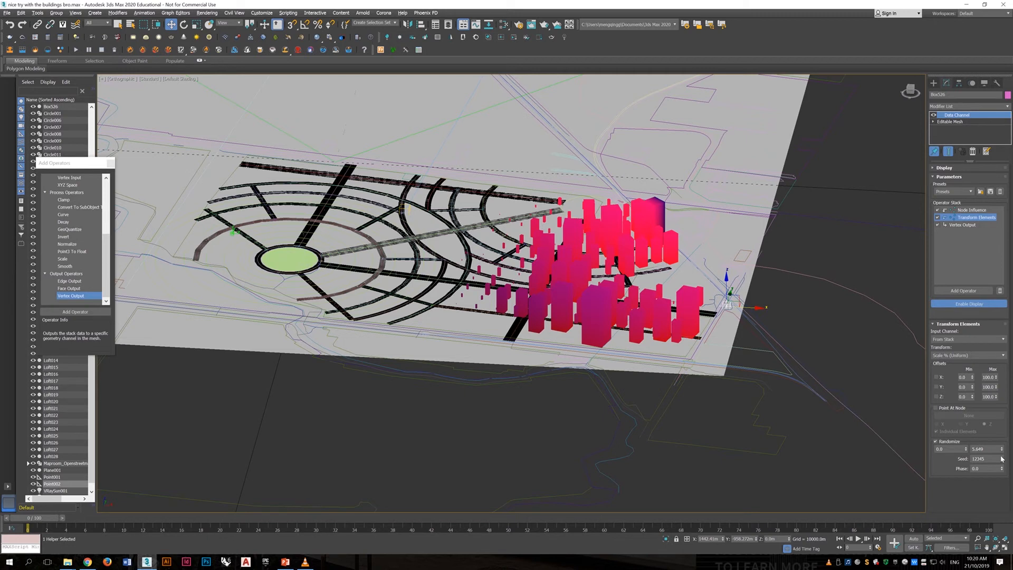
pyautogui.keyDown('alt'); pyautogui.moveTo(656, 349); pyautogui.dragTo(699, 351, button='middle'); pyautogui.keyUp('alt')
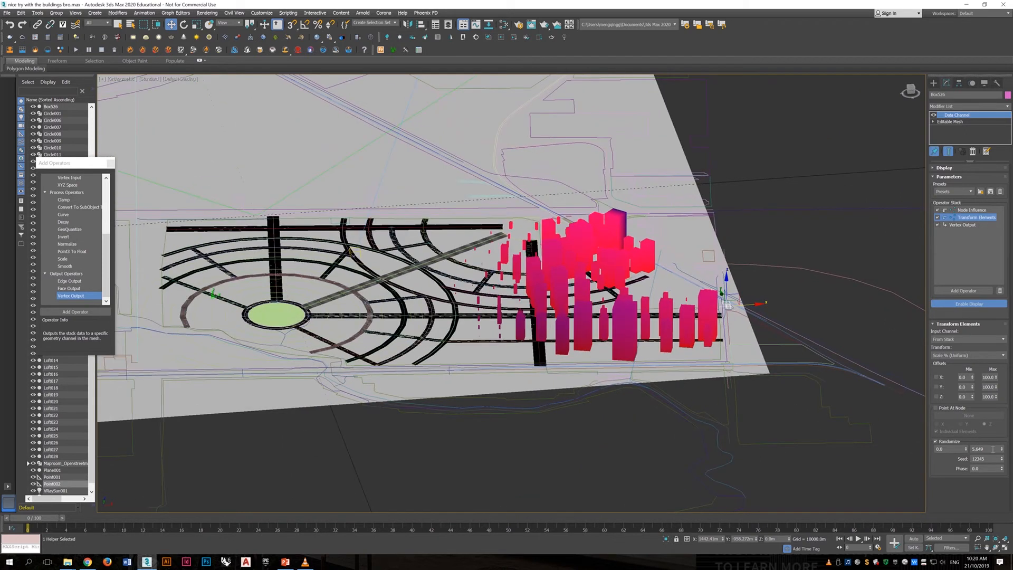
pyautogui.moveTo(1003, 451)
pyautogui.mouseDown()
pyautogui.moveTo(1000, 477)
pyautogui.moveTo(998, 439)
pyautogui.mouseUp()
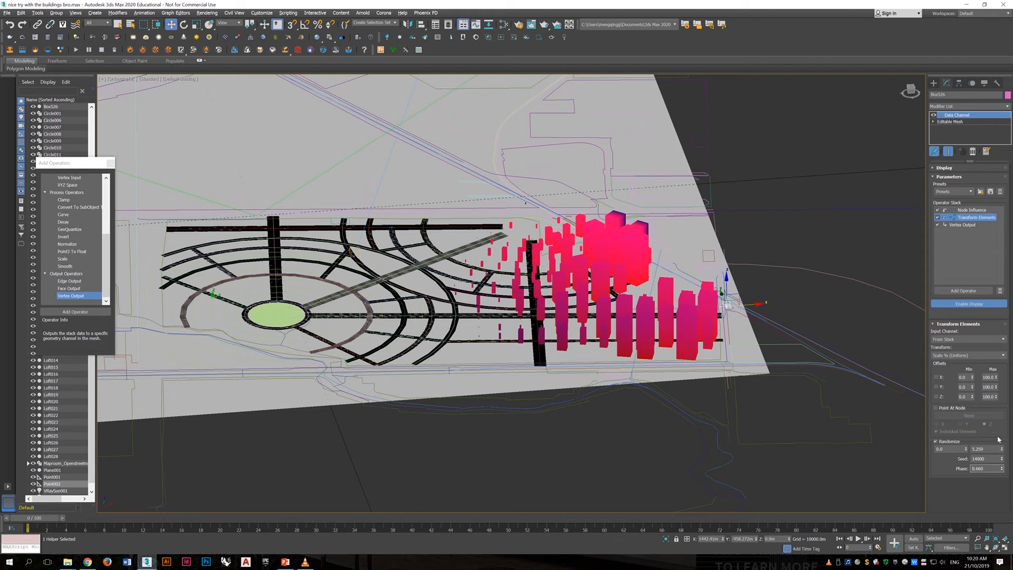
# - Display the Node Influence settings and move the point helper along the X axis into the middle of the buildings
pyautogui.click(763, 237)
pyautogui.keyDown('alt'); pyautogui.moveTo(764, 253); pyautogui.dragTo(465, 330, button='middle'); pyautogui.keyUp('alt')
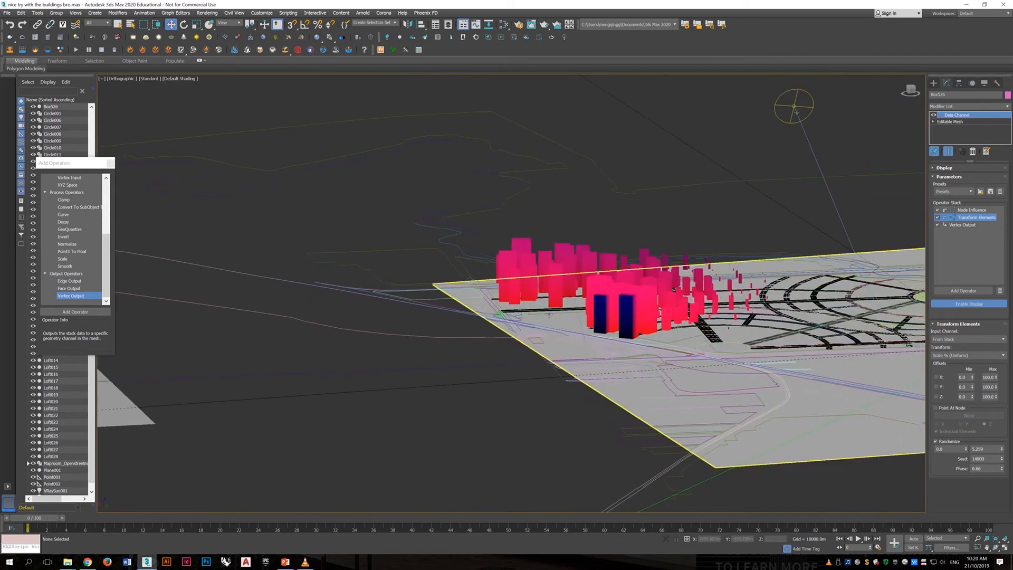
pyautogui.click(527, 297)
pyautogui.keyDown('alt'); pyautogui.moveTo(528, 299); pyautogui.dragTo(621, 316, button='middle'); pyautogui.keyUp('alt')
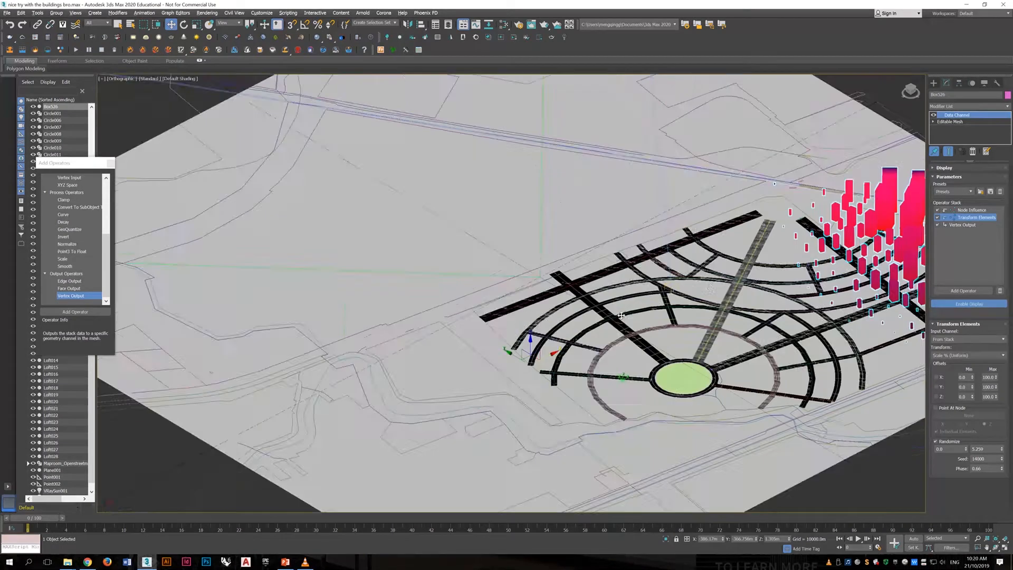
pyautogui.moveTo(732, 303); pyautogui.dragTo(468, 292, button='middle')
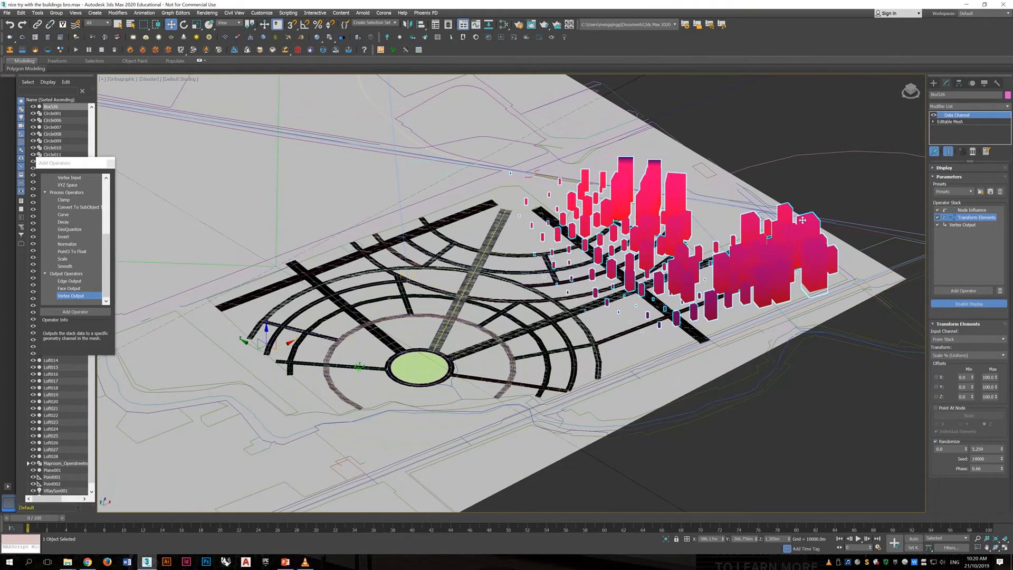
pyautogui.click(970, 210)
pyautogui.keyDown('alt'); pyautogui.moveTo(670, 232); pyautogui.dragTo(702, 264, button='middle'); pyautogui.keyUp('alt')
pyautogui.click(811, 324)
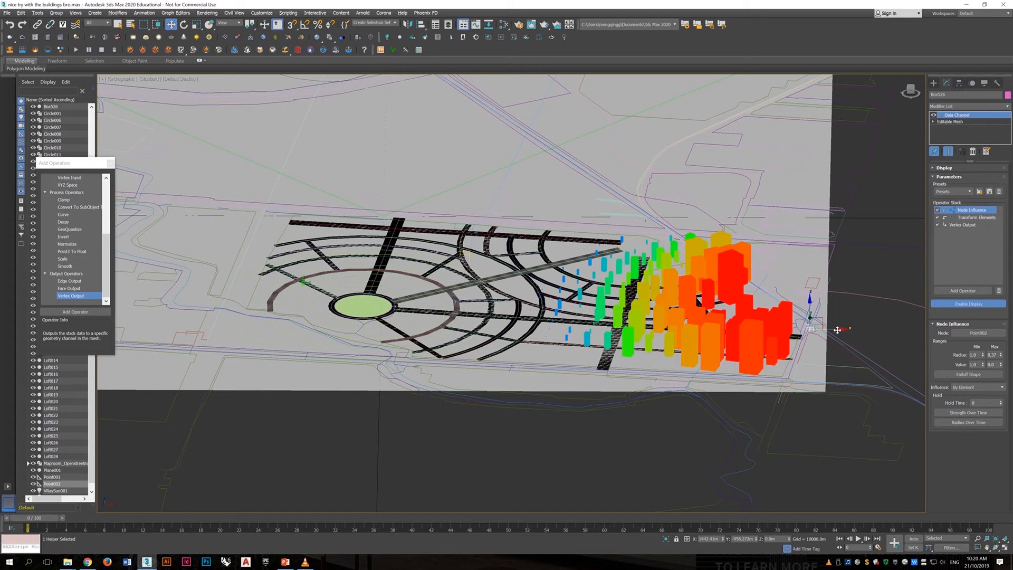
pyautogui.moveTo(837, 330); pyautogui.dragTo(328, 341)
pyautogui.moveTo(463, 352); pyautogui.dragTo(521, 357)
# - Move the point helper along the Y axis, and shift it along the X axis to the buildings around the green circle
pyautogui.keyDown('alt'); pyautogui.moveTo(676, 299); pyautogui.dragTo(630, 319, button='middle'); pyautogui.keyUp('alt')
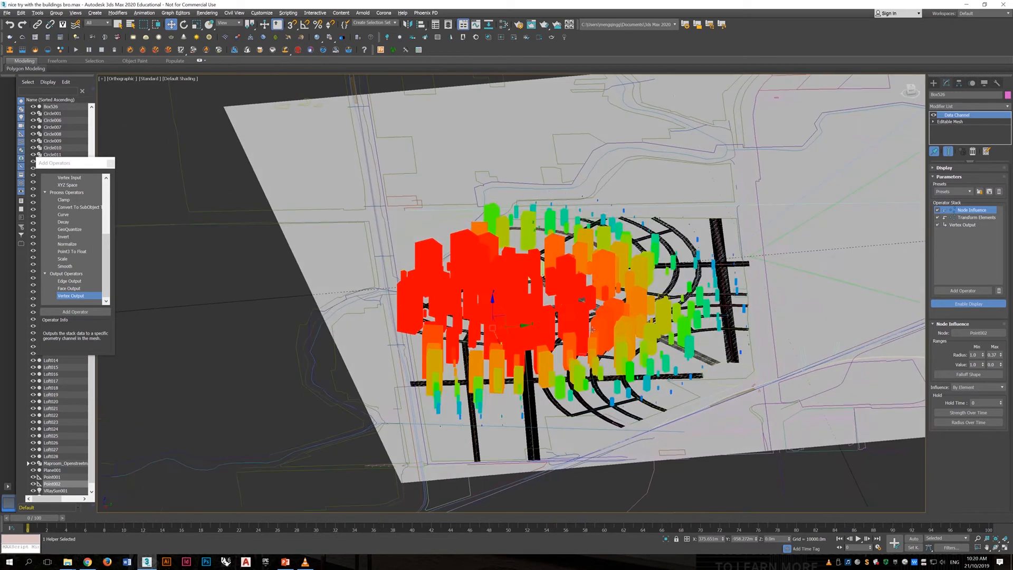
pyautogui.moveTo(631, 319); pyautogui.dragTo(569, 321)
pyautogui.keyDown('alt'); pyautogui.moveTo(569, 321); pyautogui.dragTo(635, 323, button='middle'); pyautogui.keyUp('alt')
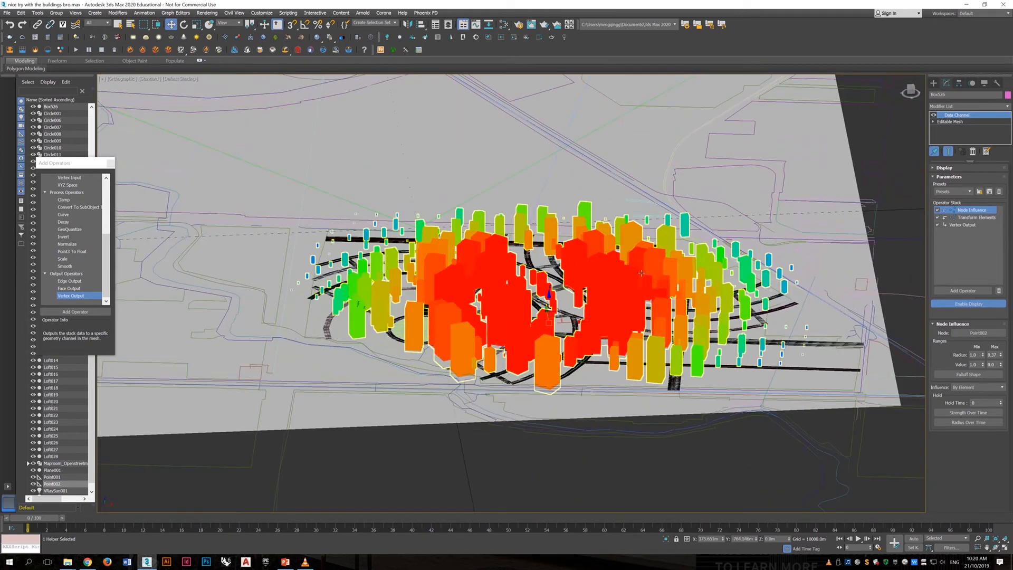
pyautogui.moveTo(580, 324); pyautogui.dragTo(380, 328)
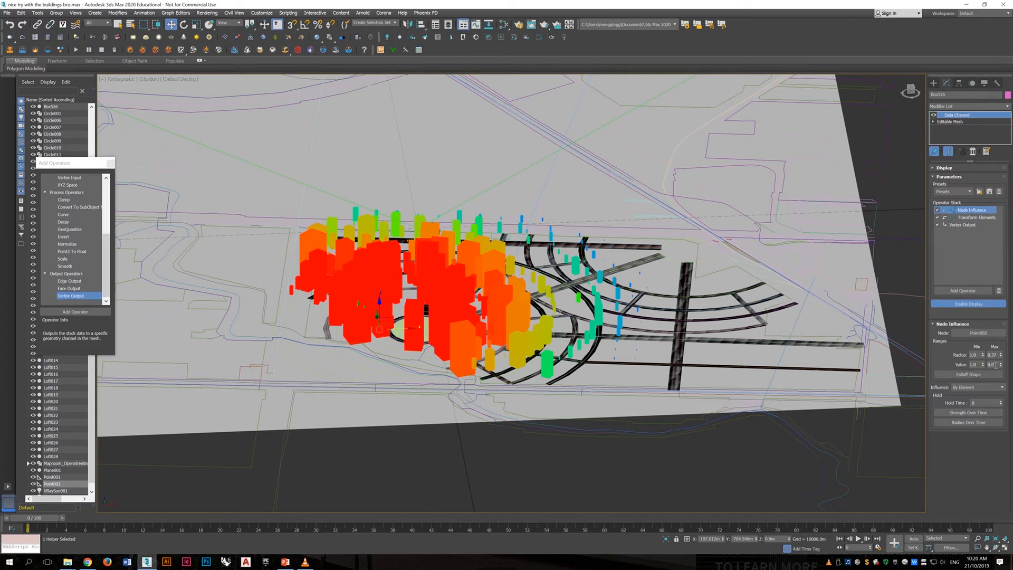
# - Set the maximum value of the Node Influence operator to about -1.01 and deselect the point helper
pyautogui.moveTo(1001, 365); pyautogui.dragTo(994, 422)
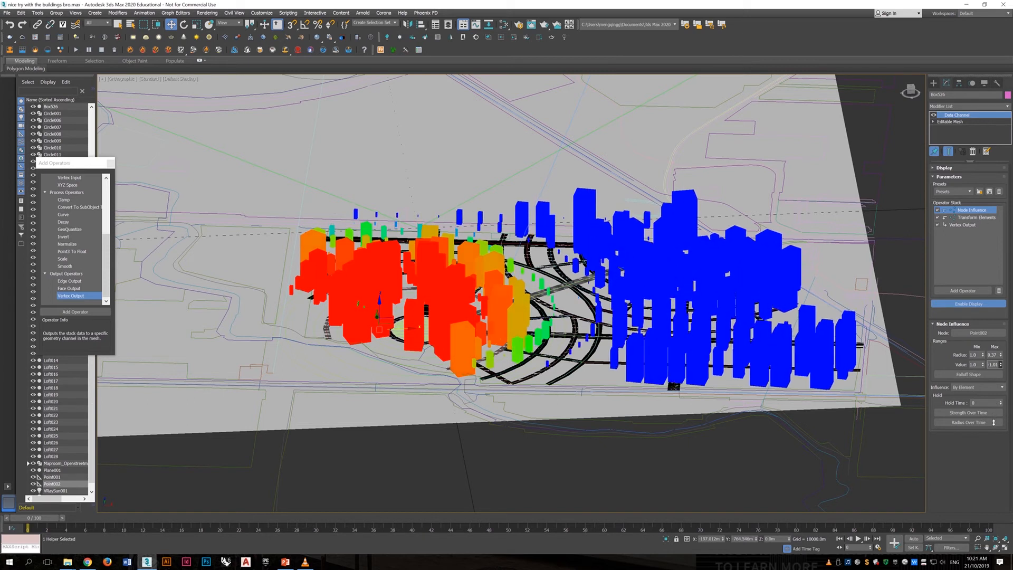
pyautogui.keyDown('alt'); pyautogui.moveTo(705, 327); pyautogui.dragTo(727, 323, button='middle'); pyautogui.keyUp('alt')
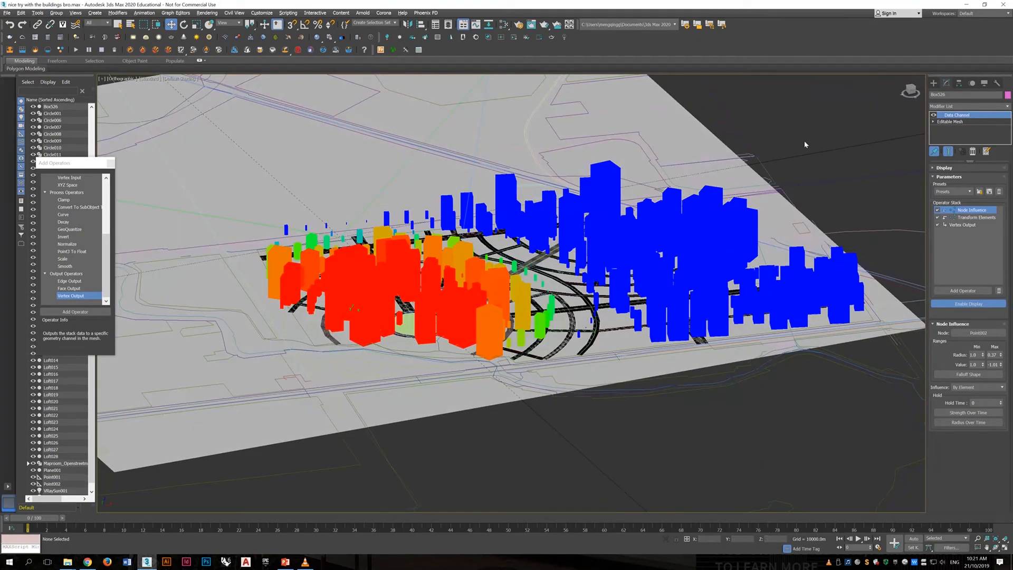
# - Examine the Transform Elements and Vertex Output results on the buildings mesh from several angles
pyautogui.click(976, 218)
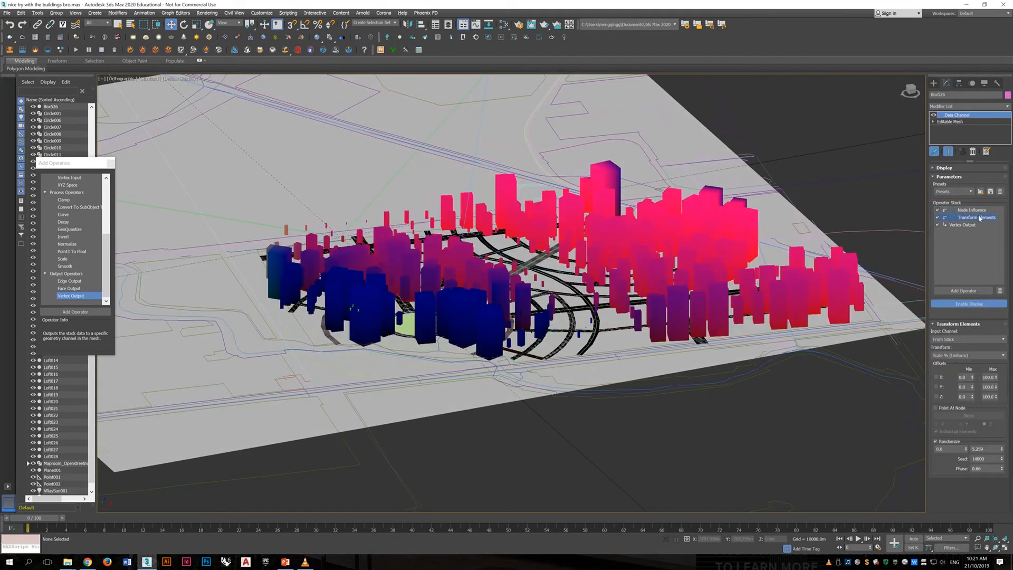
pyautogui.click(976, 225)
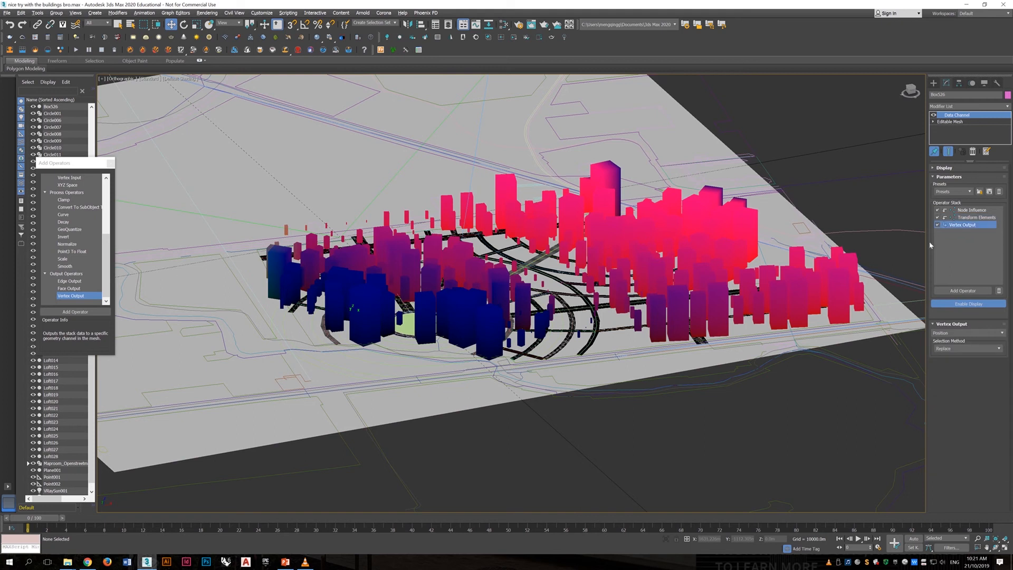
pyautogui.keyDown('alt'); pyautogui.moveTo(816, 206); pyautogui.dragTo(803, 199, button='middle'); pyautogui.keyUp('alt')
pyautogui.moveTo(554, 211); pyautogui.dragTo(610, 250, button='middle')
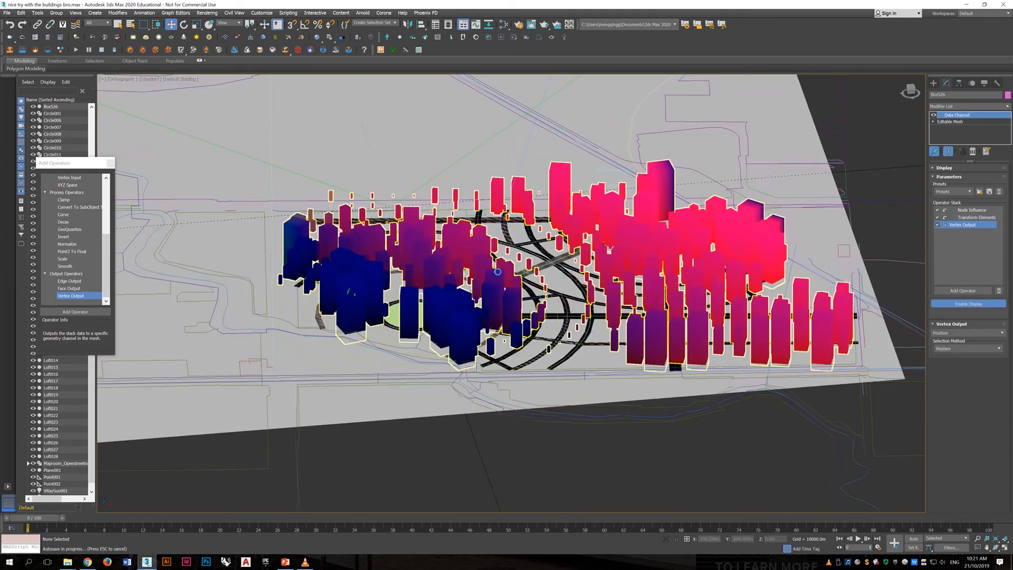
pyautogui.keyDown('alt'); pyautogui.moveTo(498, 272); pyautogui.dragTo(401, 235, button='middle'); pyautogui.keyUp('alt')
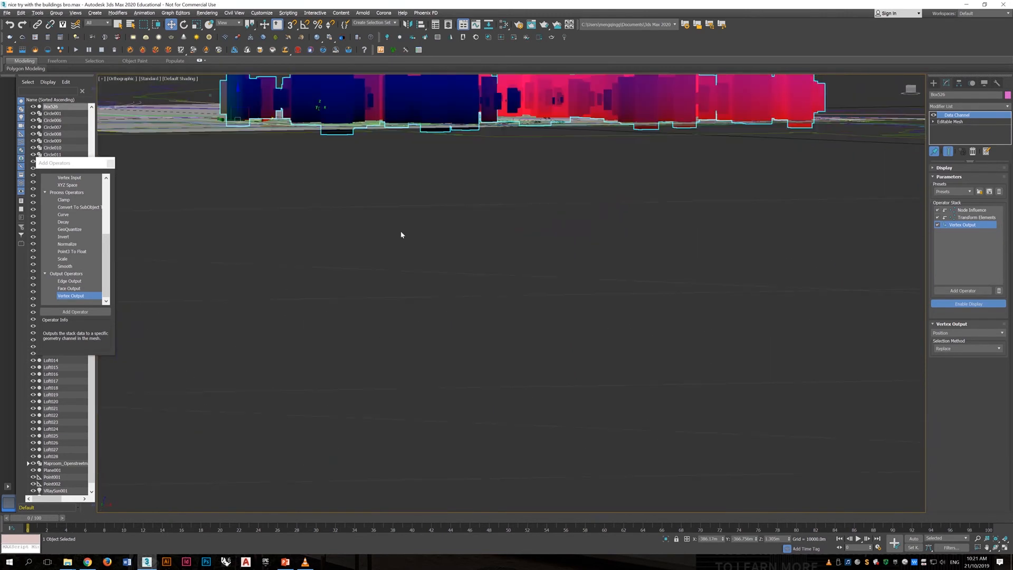
pyautogui.keyDown('alt'); pyautogui.moveTo(352, 106); pyautogui.dragTo(372, 141, button='middle'); pyautogui.keyUp('alt')
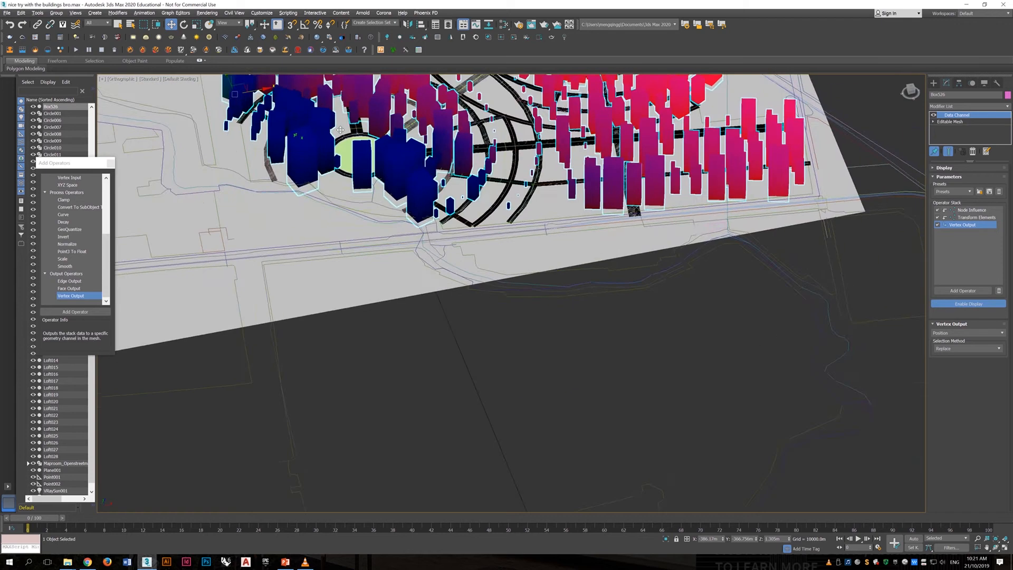
pyautogui.scroll(-3, 422, 201)
pyautogui.keyDown('alt'); pyautogui.moveTo(467, 244); pyautogui.dragTo(561, 242, button='middle'); pyautogui.keyUp('alt')
pyautogui.scroll(3, 452, 222)
pyautogui.keyDown('alt'); pyautogui.moveTo(561, 242); pyautogui.dragTo(590, 268, button='middle'); pyautogui.keyUp('alt')
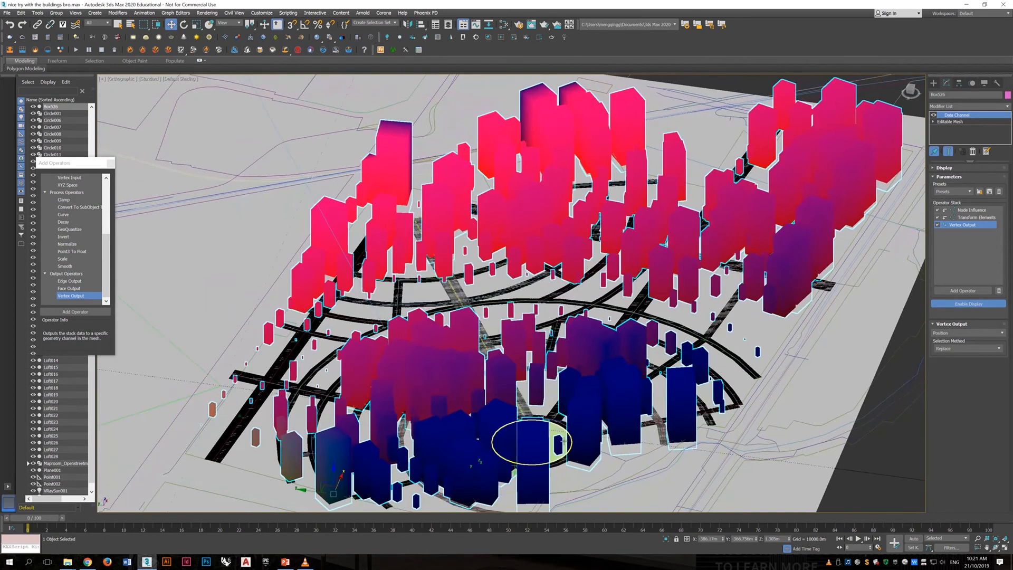
# - Select the point helper near the green circle and move it slightly along the X axis
pyautogui.click(520, 462)
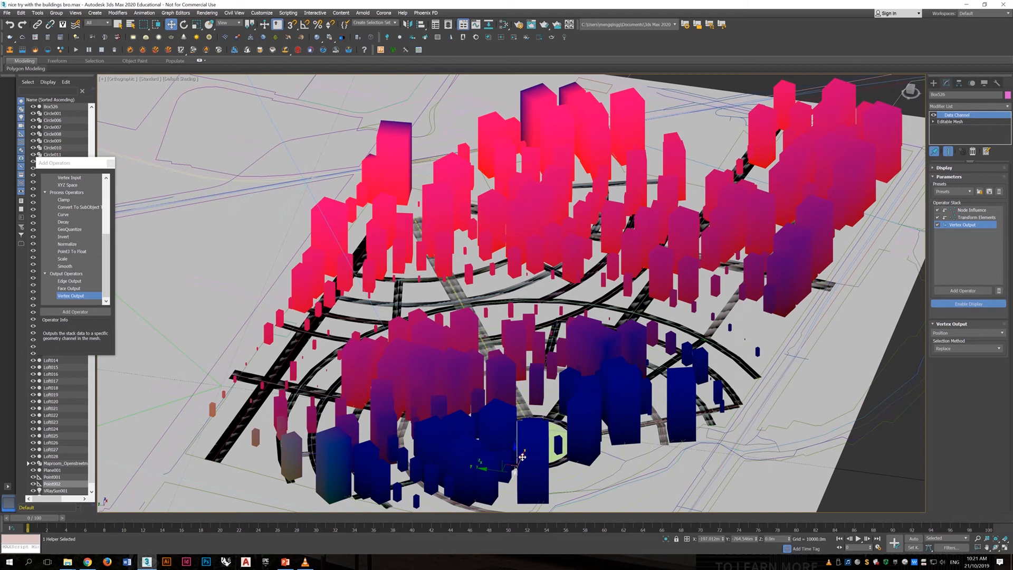
pyautogui.moveTo(523, 457); pyautogui.dragTo(544, 460)
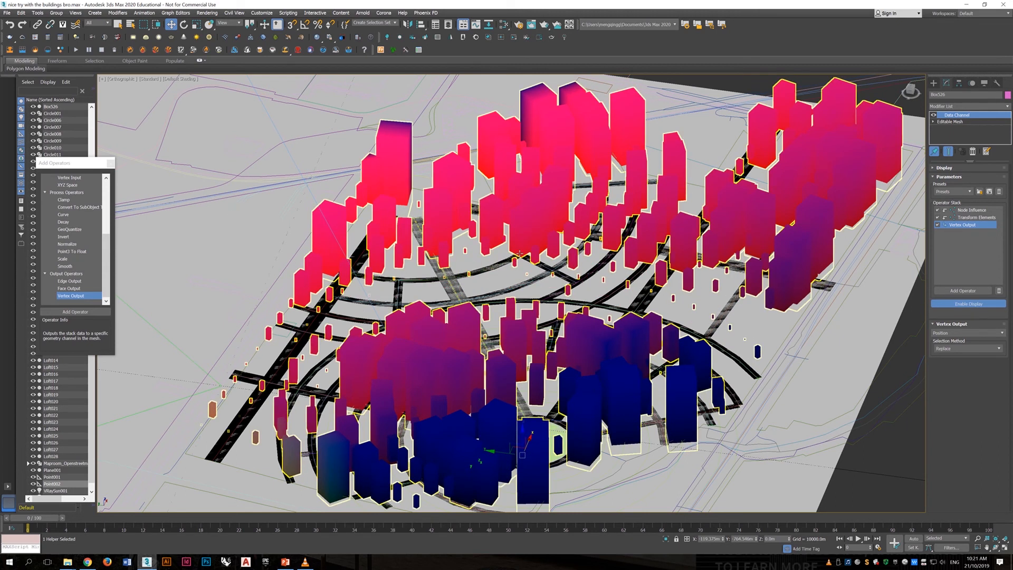
pyautogui.keyDown('alt'); pyautogui.moveTo(520, 254); pyautogui.dragTo(623, 348, button='middle'); pyautogui.keyUp('alt')
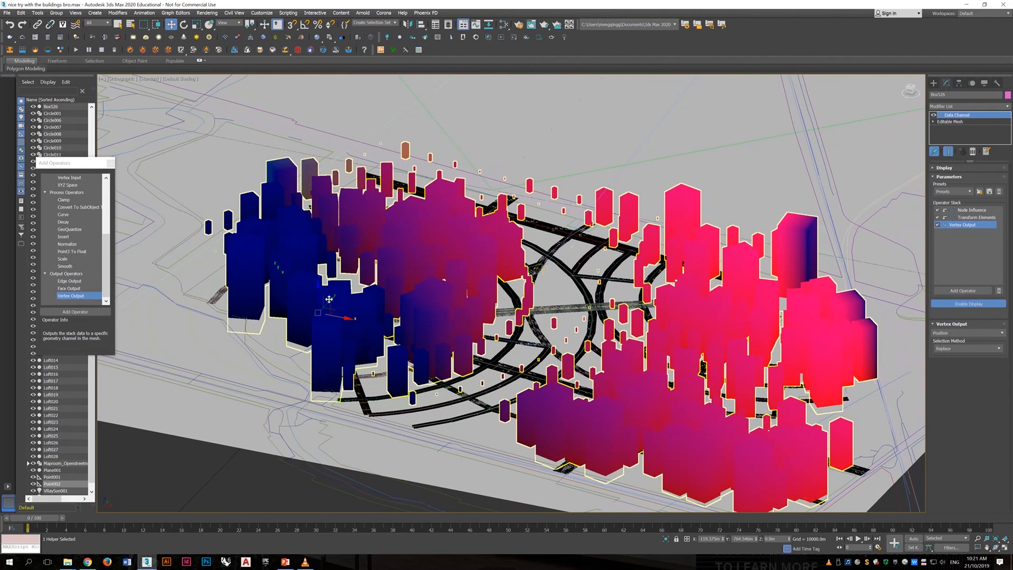
# - Move the point helper along the negative Y axis to the near outer edge of the buildings around the green circle
pyautogui.moveTo(329, 299)
pyautogui.mouseDown()
pyautogui.moveTo(346, 291)
pyautogui.moveTo(334, 292)
pyautogui.mouseUp()
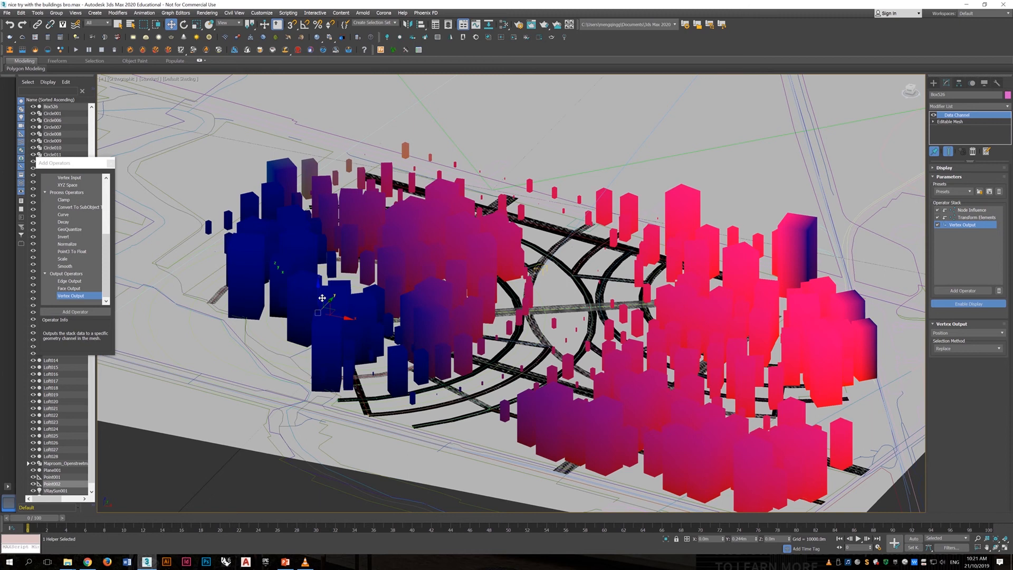
pyautogui.moveTo(322, 299); pyautogui.dragTo(266, 327)
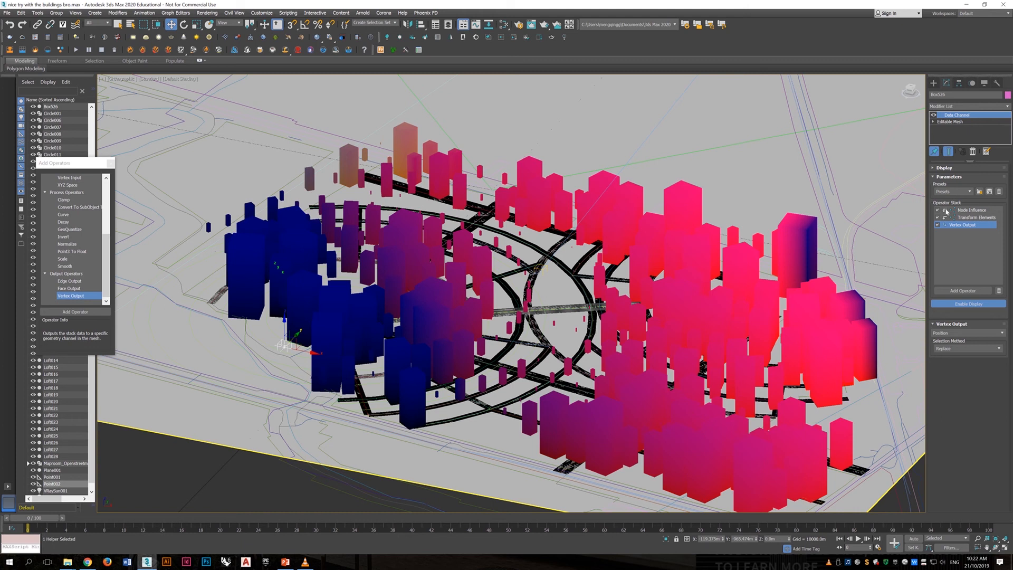
# - Set the maximum radius of the Node Influence operator to about 0.46 and deselect the point helper
pyautogui.click(966, 210)
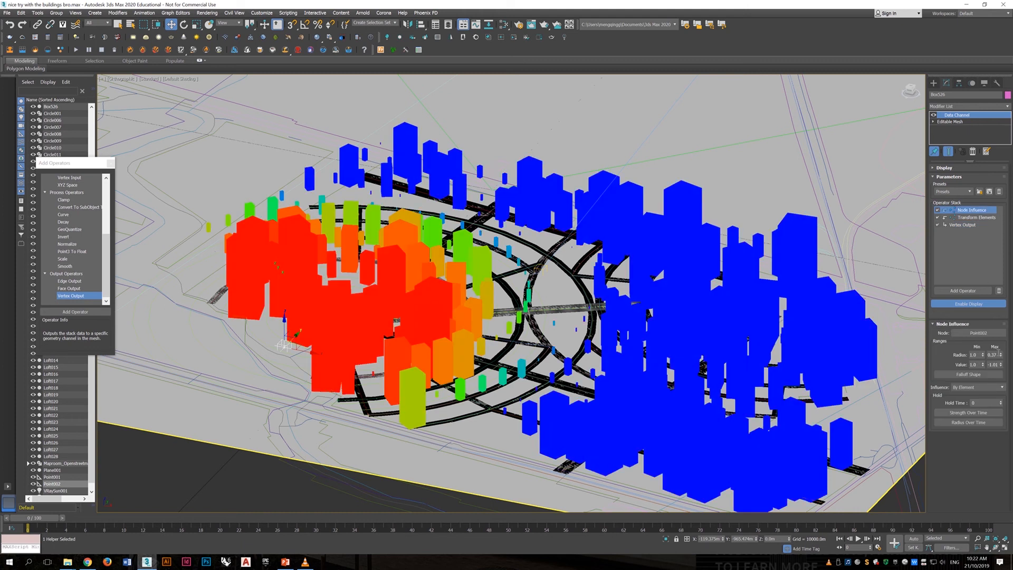
pyautogui.moveTo(1002, 358); pyautogui.dragTo(1001, 349)
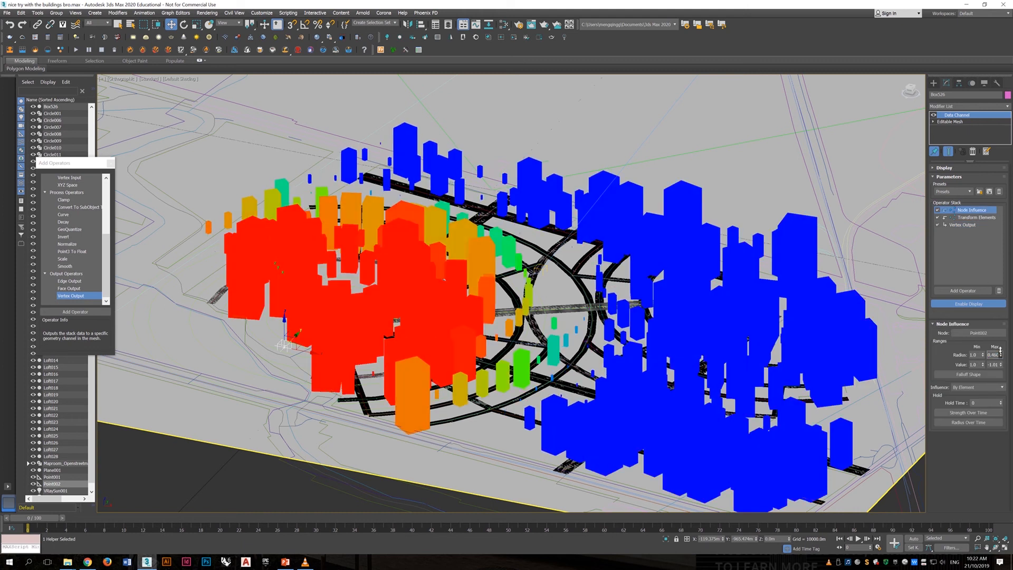
pyautogui.keyDown('alt'); pyautogui.moveTo(691, 338); pyautogui.dragTo(741, 346, button='middle'); pyautogui.keyUp('alt')
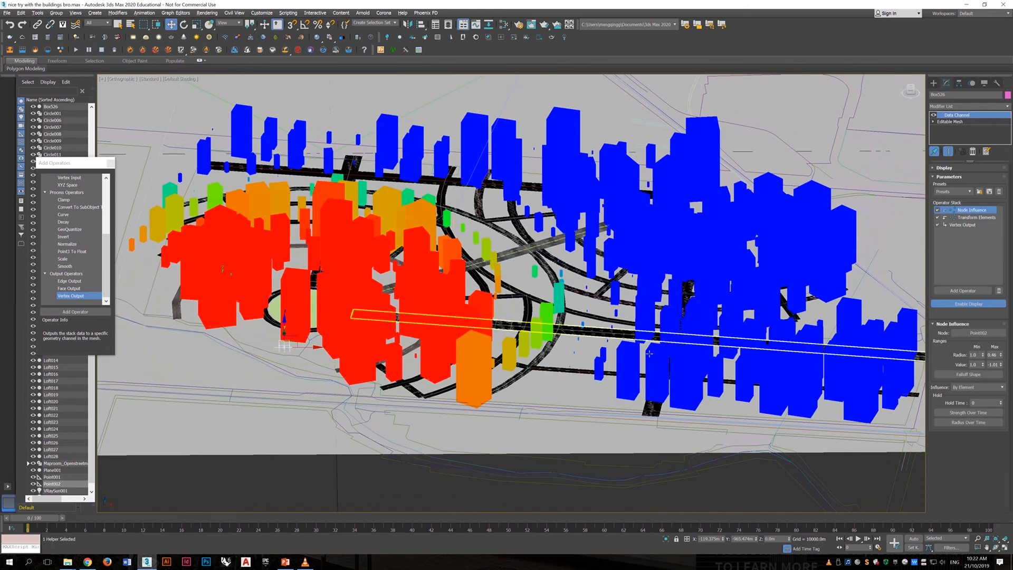
pyautogui.click(735, 478)
pyautogui.scroll(-6, 642, 254)
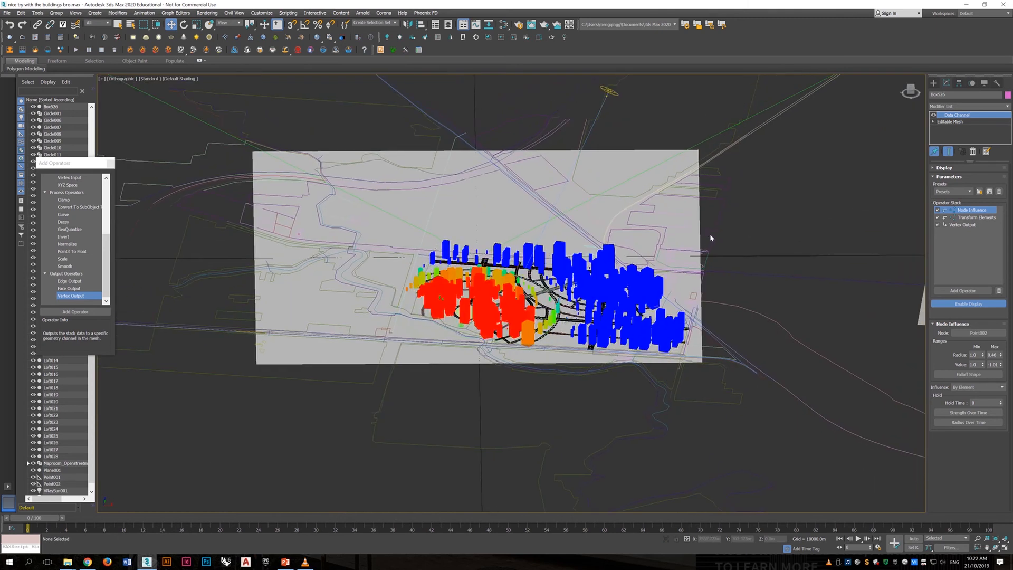